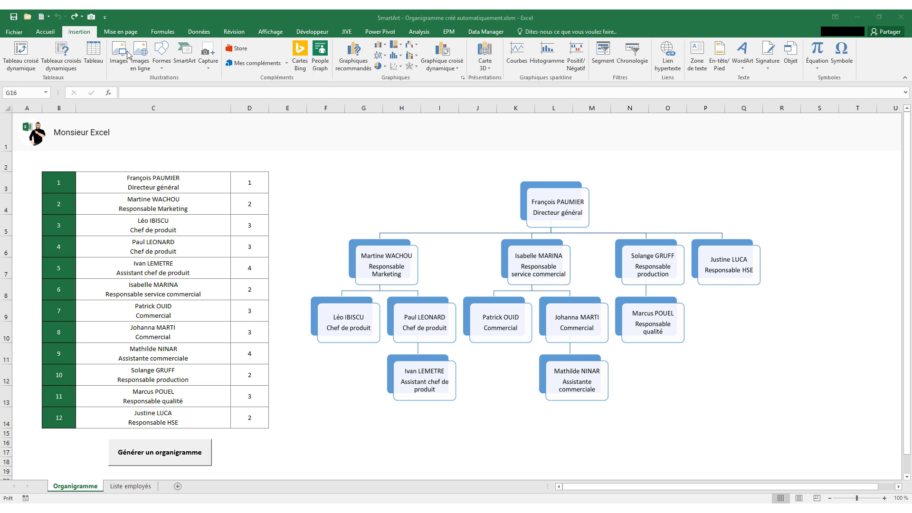
Insert a blank Hiérarchie > Organigramme SmartArt and delete the old org chart picture.
{"action": "left_click", "coordinate": [180, 69]}
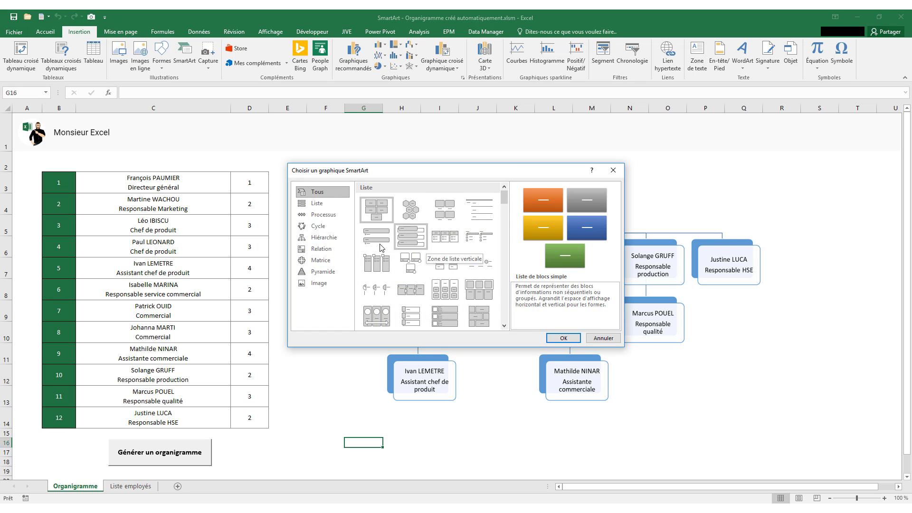
{"action": "left_click", "coordinate": [340, 244]}
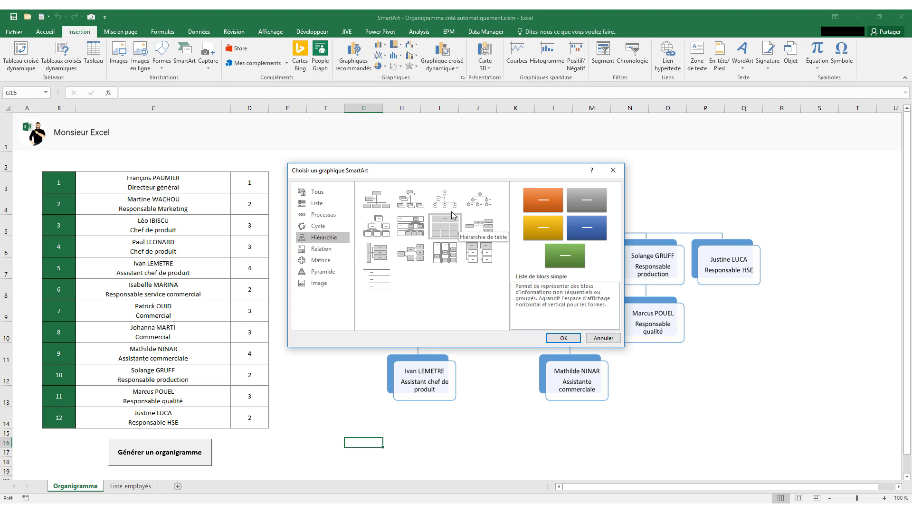
{"action": "double_click", "coordinate": [386, 208]}
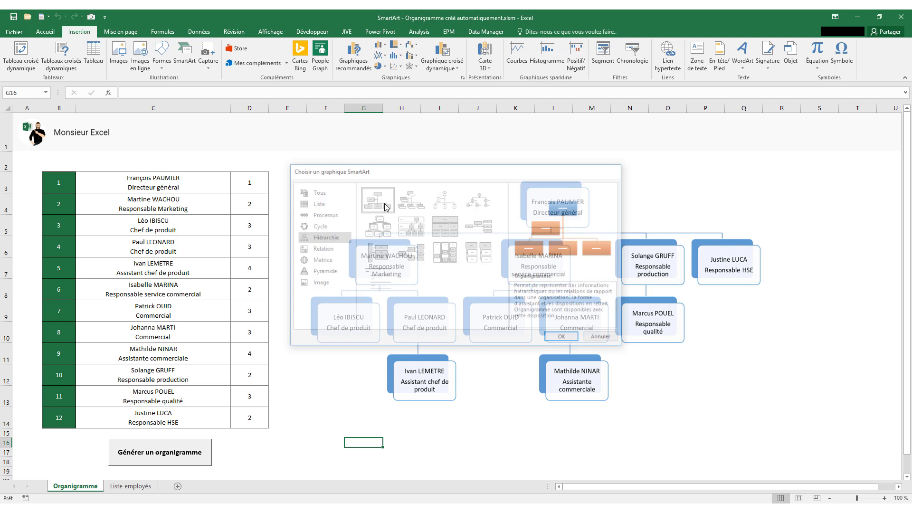
{"action": "left_click", "coordinate": [625, 277]}
{"action": "key", "text": "Delete"}
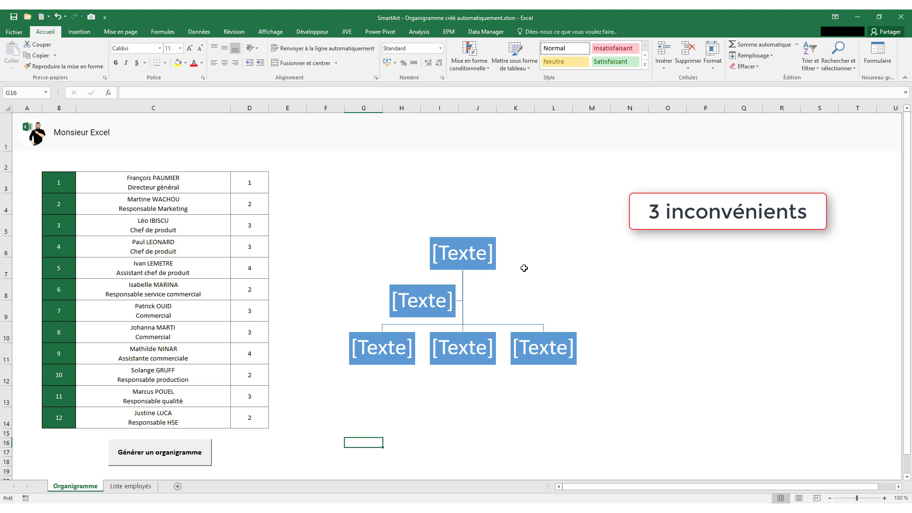
Type 'Maxime' in the top box, add two bottom-row shapes, then delete the whole SmartArt.
{"action": "left_click", "coordinate": [469, 256]}
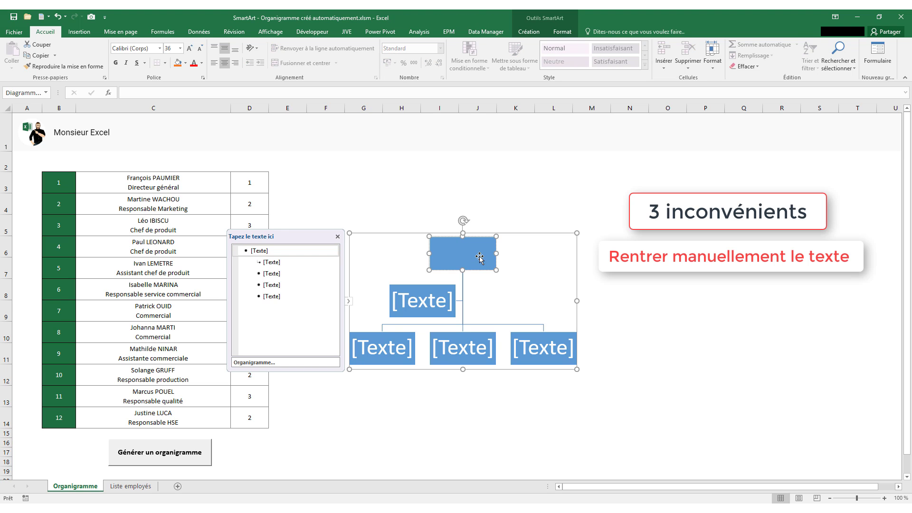
{"action": "type", "text": "Maxime"}
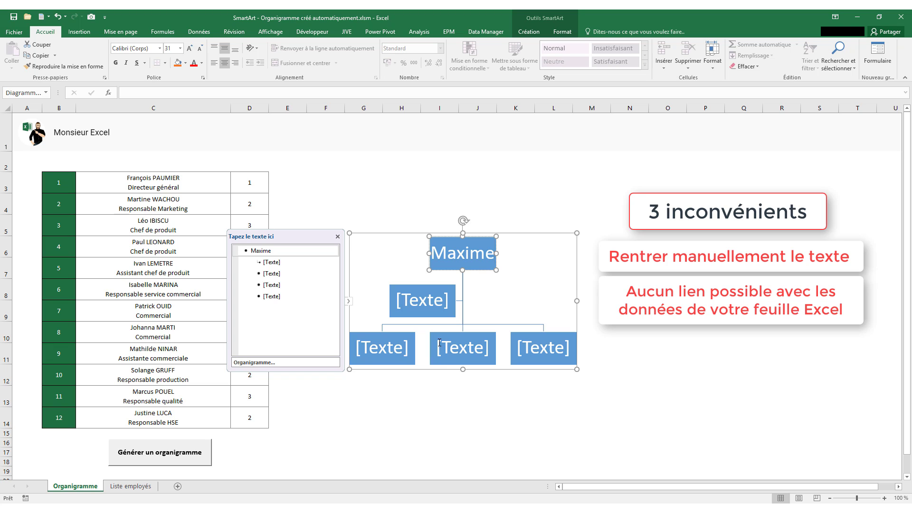
{"action": "left_click", "coordinate": [414, 341]}
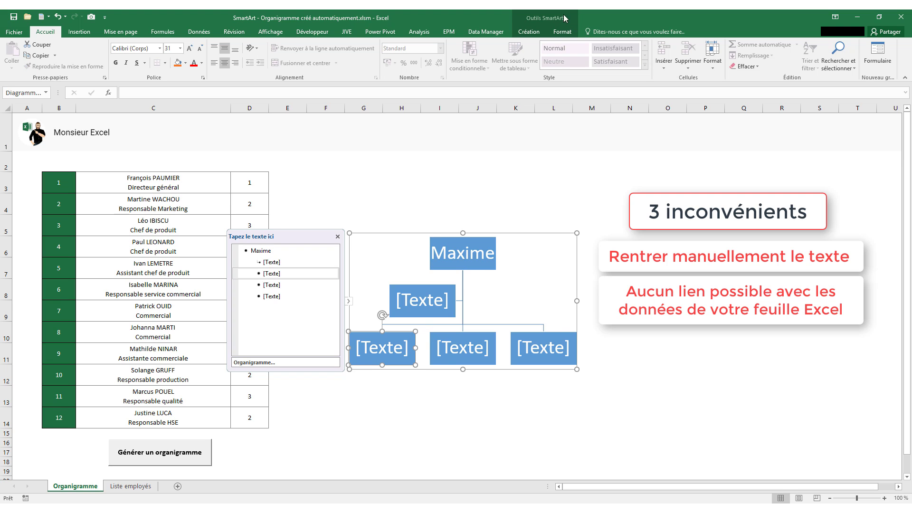
{"action": "left_click", "coordinate": [542, 32]}
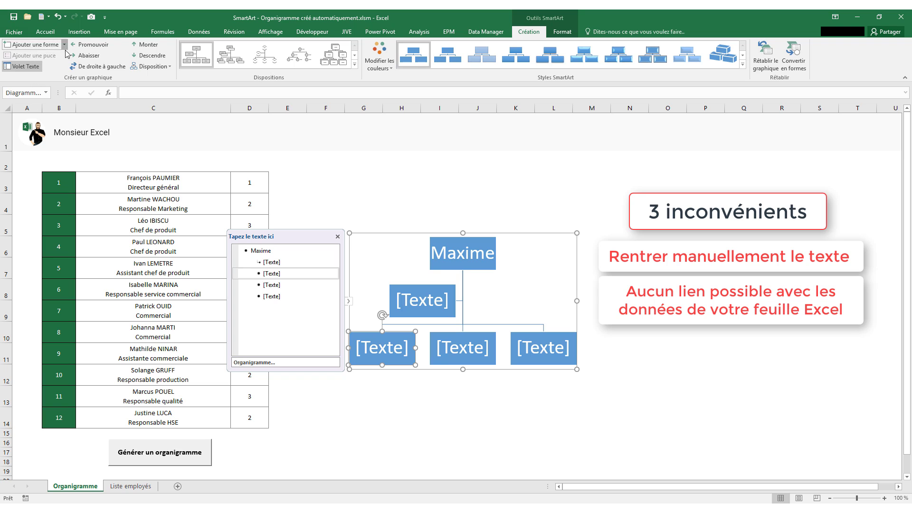
{"action": "left_click", "coordinate": [64, 45]}
{"action": "left_click", "coordinate": [66, 57]}
{"action": "left_click", "coordinate": [64, 44]}
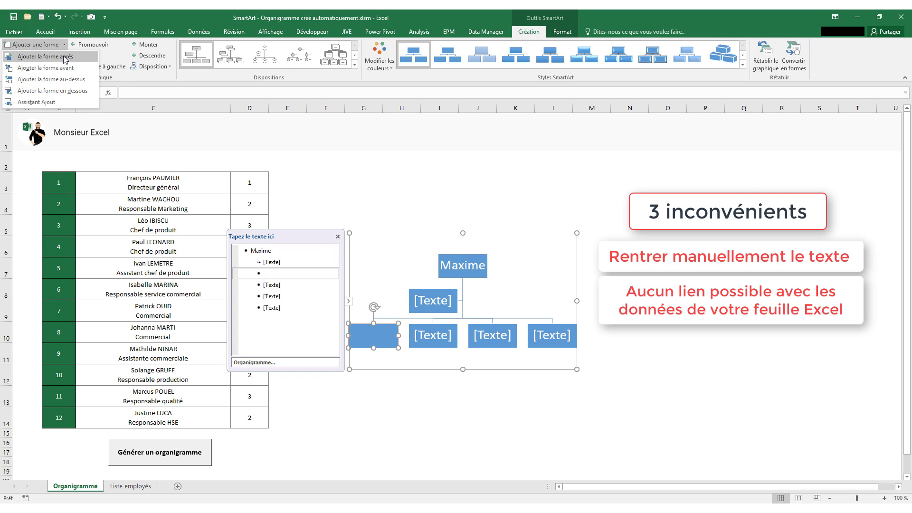
{"action": "left_click", "coordinate": [66, 57]}
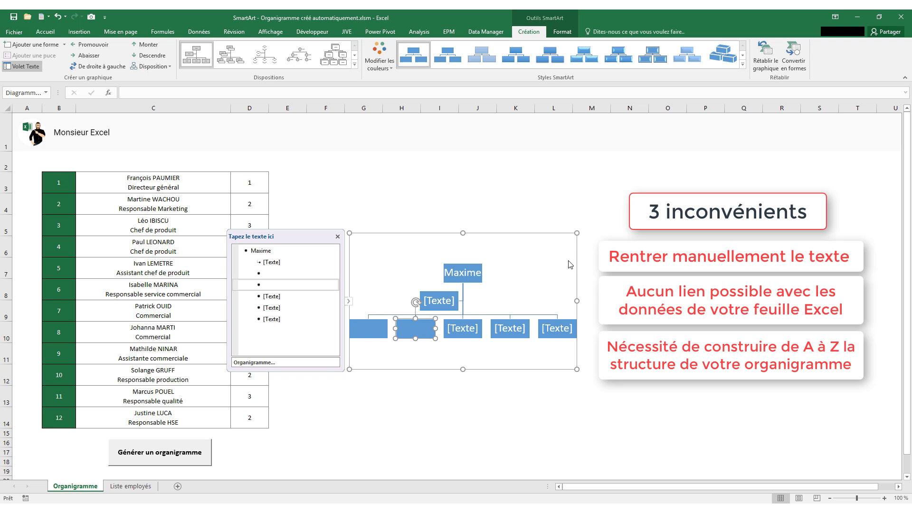
{"action": "left_click", "coordinate": [564, 234]}
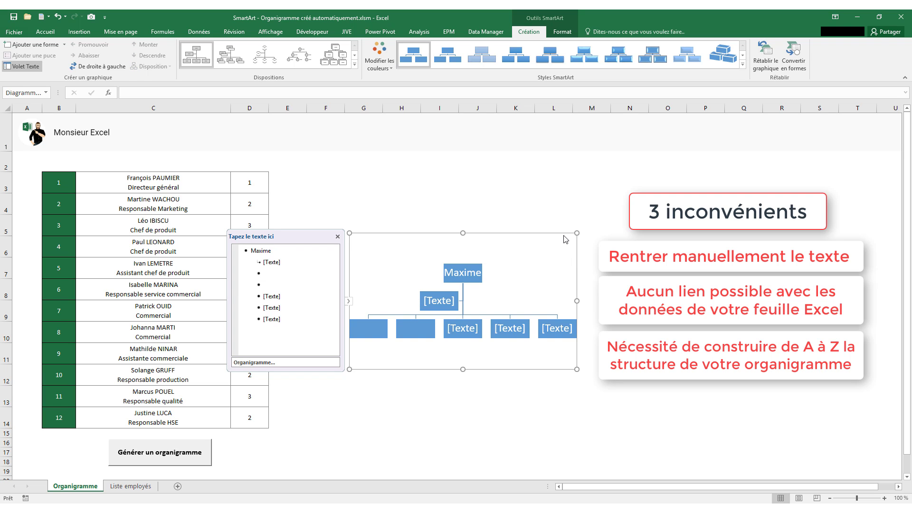
{"action": "key", "text": "Delete"}
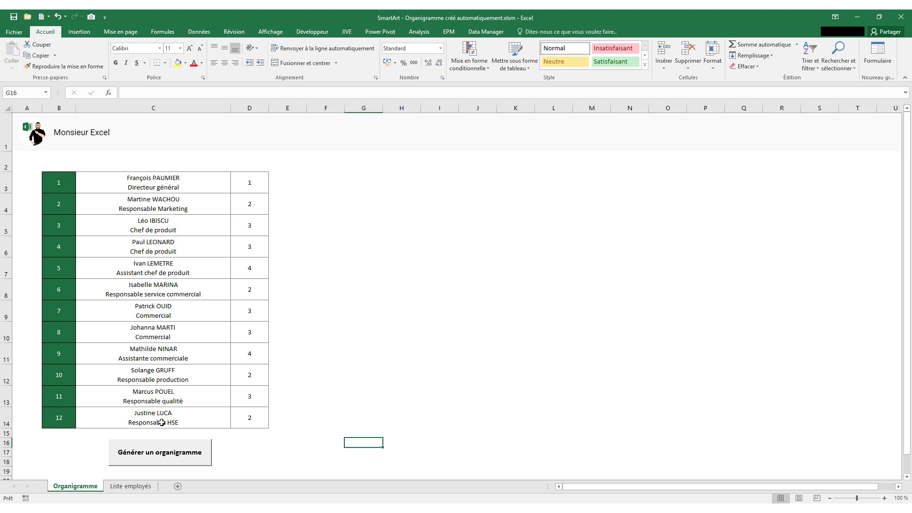
Run the Générer un organigramme macro, then enlarge the chart and move it beside the table.
{"action": "left_click", "coordinate": [206, 459]}
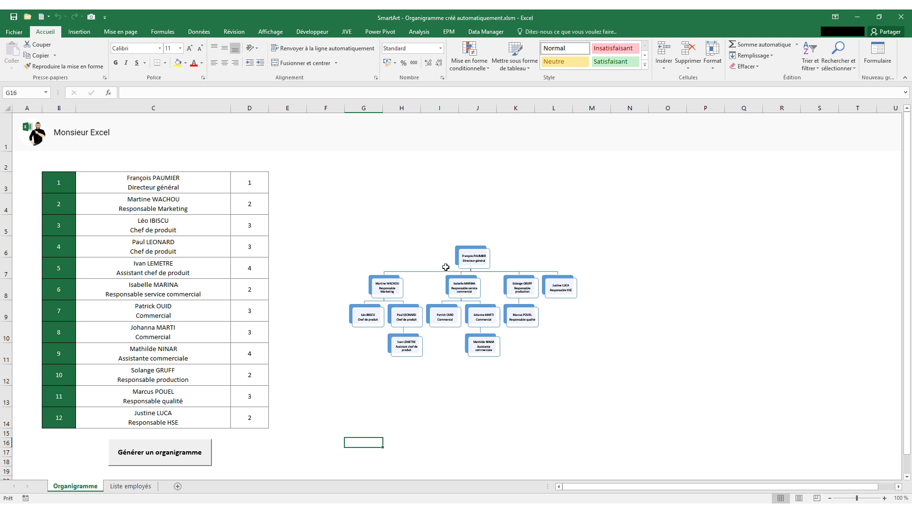
{"action": "left_click", "coordinate": [445, 267]}
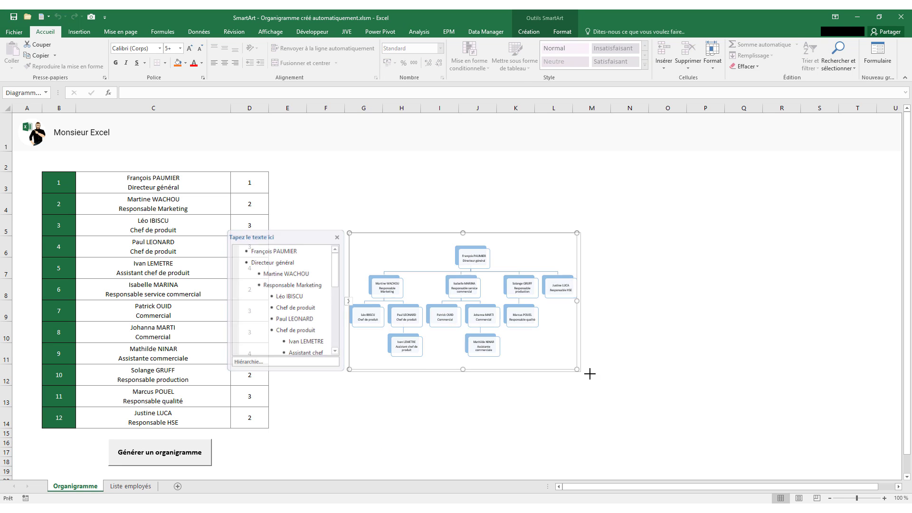
{"action": "left_click_drag", "start_coordinate": [577, 369], "coordinate": [758, 478]}
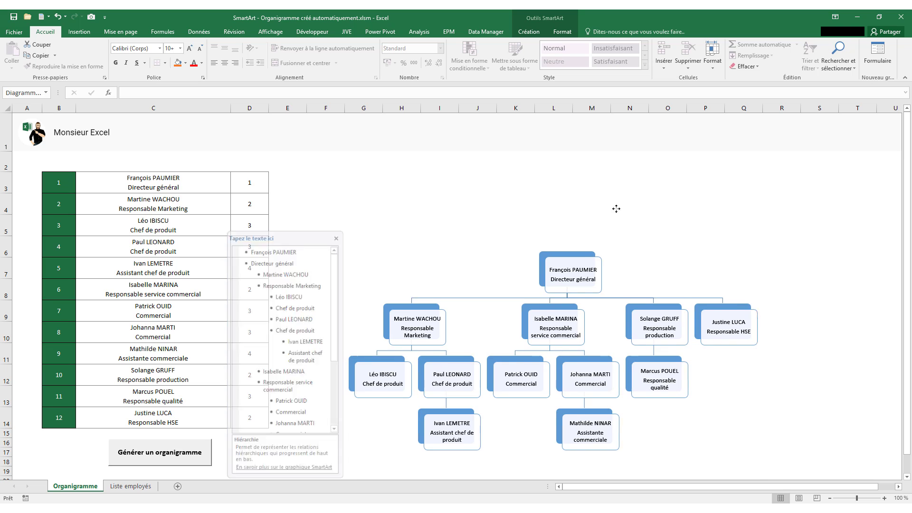
{"action": "left_click_drag", "start_coordinate": [616, 209], "coordinate": [578, 171]}
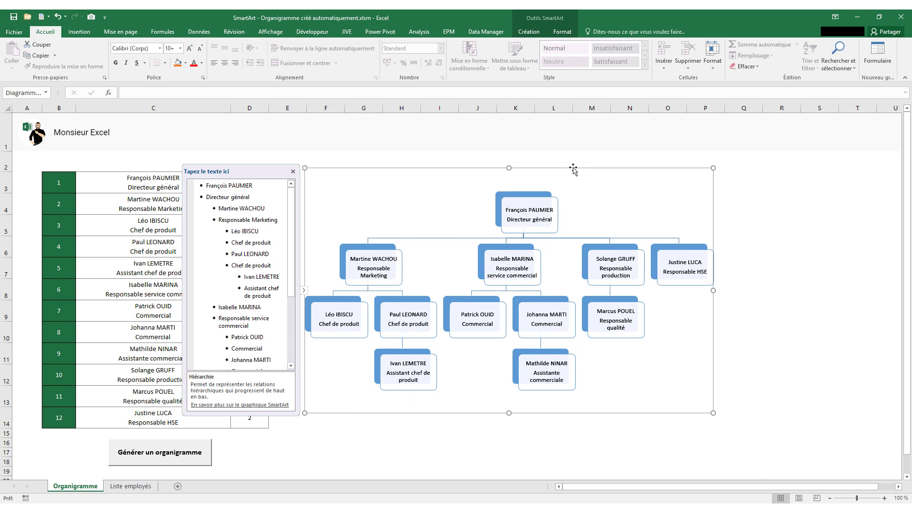
Apply a multicoloured colour scheme and try the organization chart layouts.
{"action": "left_click", "coordinate": [537, 31]}
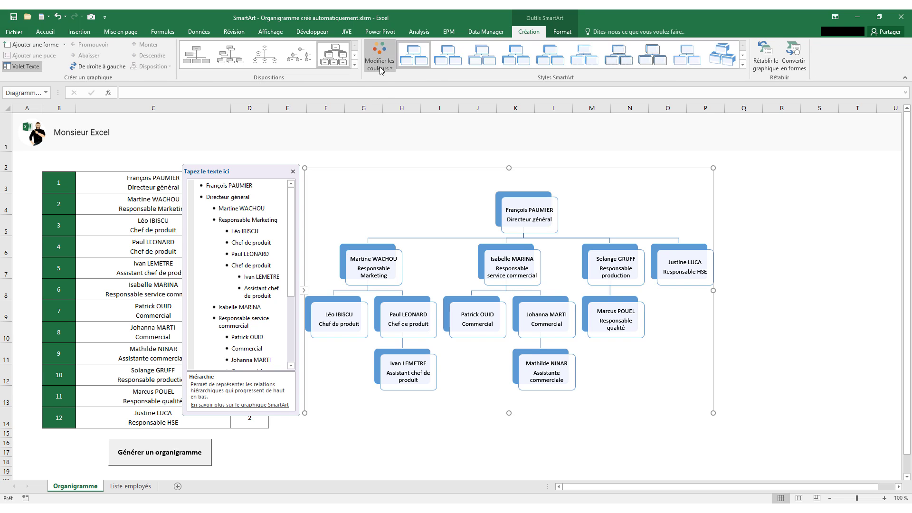
{"action": "left_click", "coordinate": [380, 67]}
{"action": "left_click", "coordinate": [382, 133]}
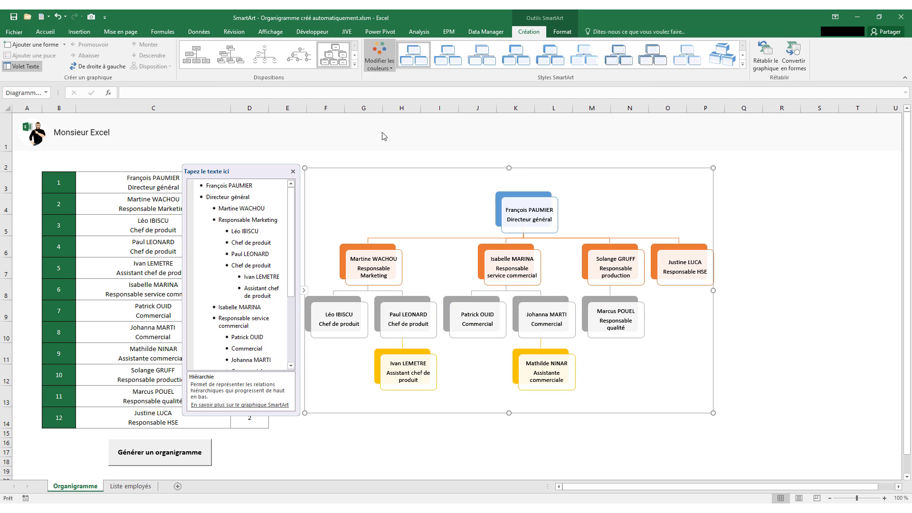
{"action": "left_click", "coordinate": [196, 54]}
{"action": "left_click", "coordinate": [236, 61]}
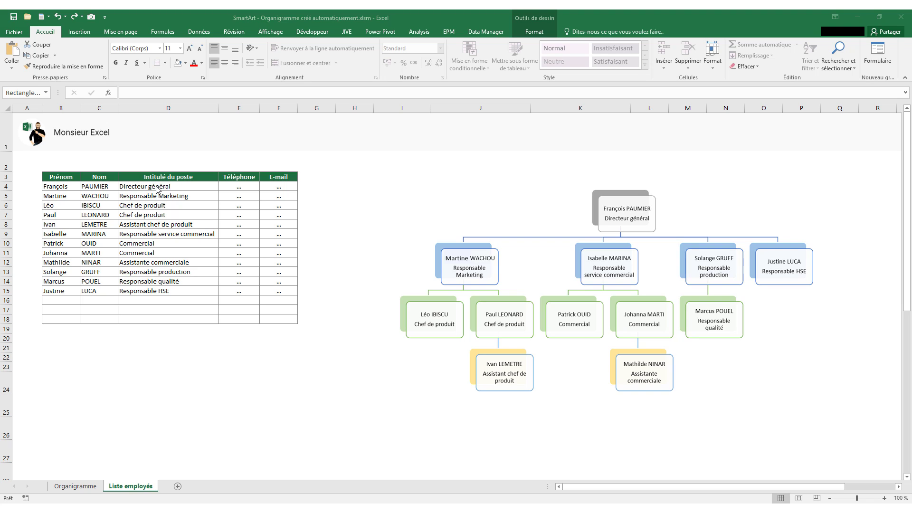
Delete the rectangle covering column G to reveal the Niveau column.
{"action": "left_click", "coordinate": [325, 222]}
{"action": "key", "text": "Delete"}
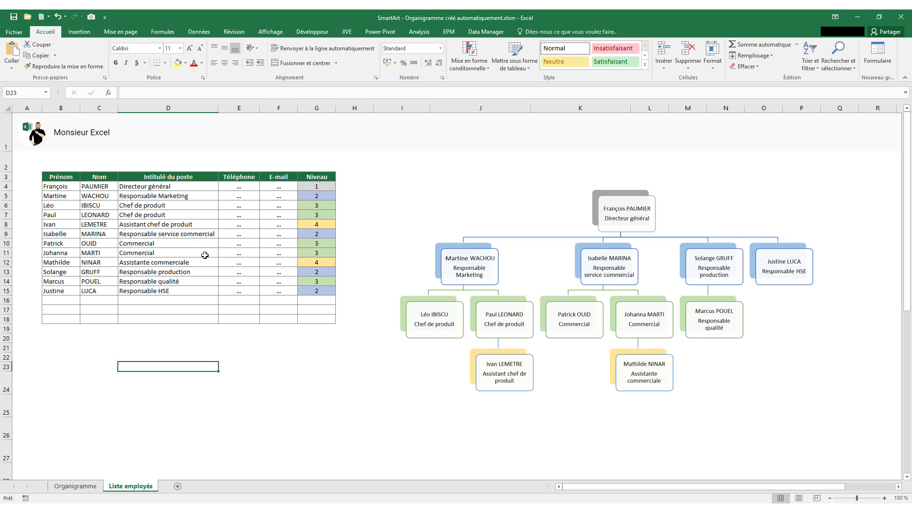
Paste the dashed outline frames and position them around the org chart branches.
{"action": "key", "text": "ctrl+v"}
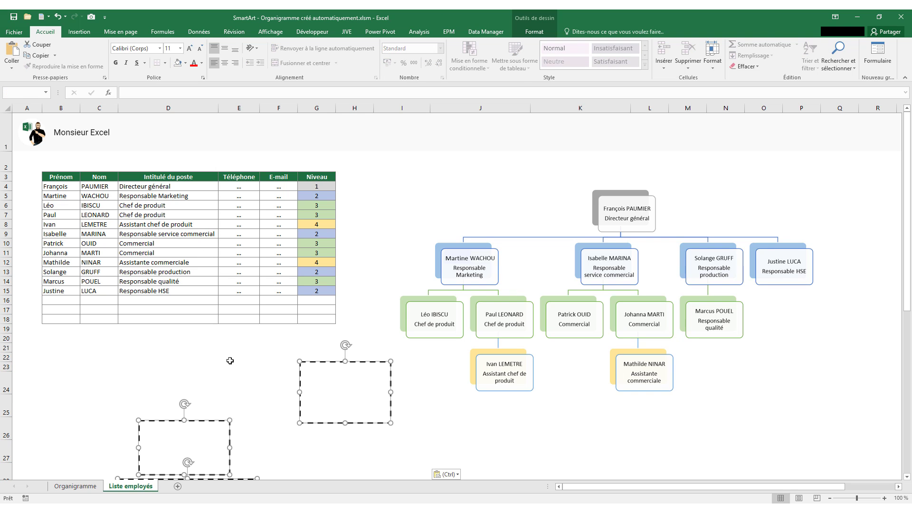
{"action": "mouse_move", "coordinate": [356, 357]}
{"action": "left_mouse_down"}
{"action": "mouse_move", "coordinate": [583, 206]}
{"action": "mouse_move", "coordinate": [604, 177]}
{"action": "left_mouse_up"}
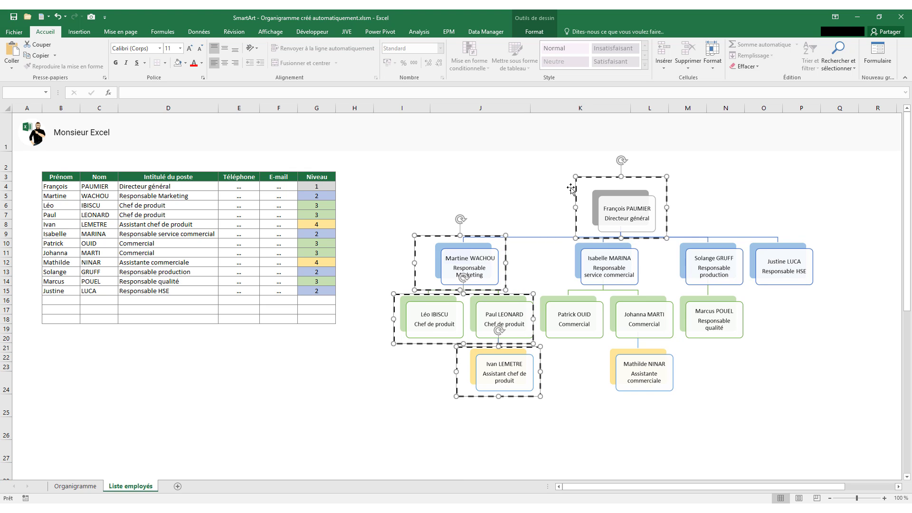
{"action": "left_click", "coordinate": [524, 184]}
{"action": "left_click", "coordinate": [678, 140]}
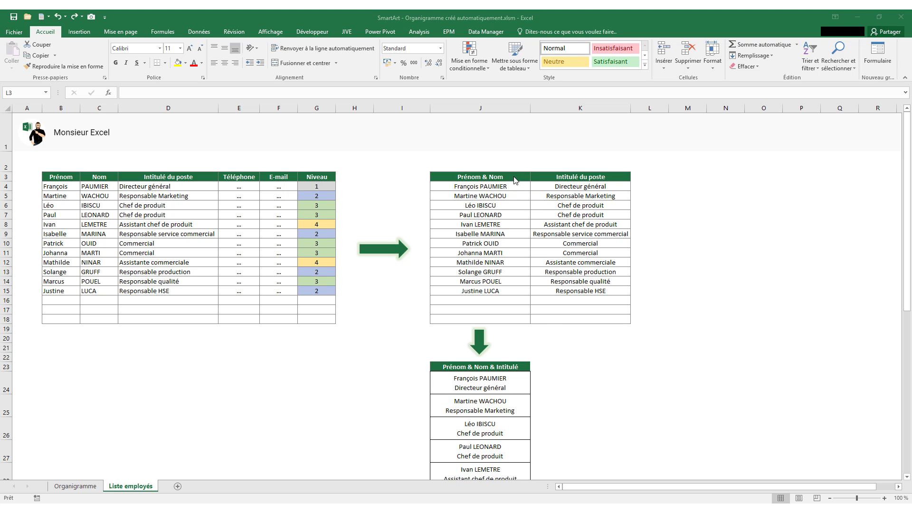
Copy the Prénom & Nom header from J3 into L3 and widen column L.
{"action": "type", "text": "="}
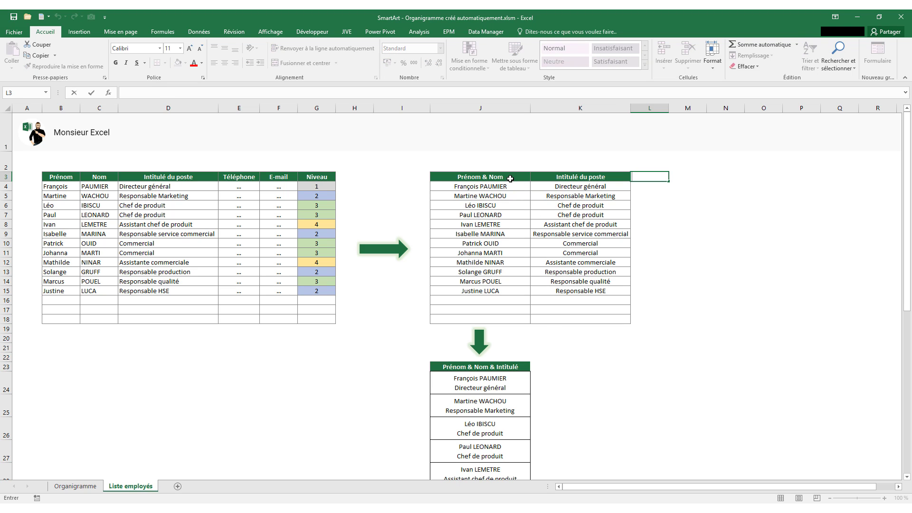
{"action": "left_click", "coordinate": [510, 178]}
{"action": "key", "text": "ctrl+c"}
{"action": "left_click", "coordinate": [649, 178]}
{"action": "key", "text": "ctrl+v"}
{"action": "left_click_drag", "start_coordinate": [668, 109], "coordinate": [724, 110]}
{"action": "key", "text": "Escape"}
Enter =CONCATENER(B4;C4) in L4 to join first name and surname.
{"action": "left_click", "coordinate": [658, 190]}
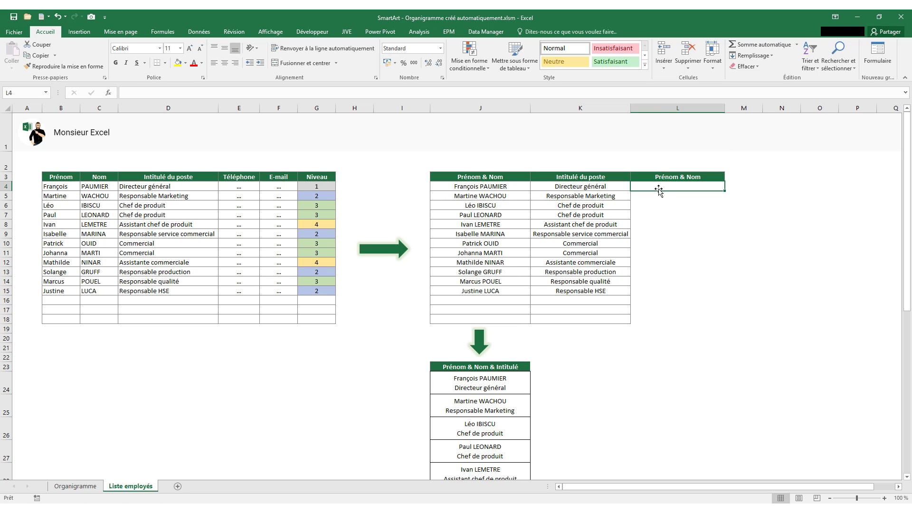
{"action": "type", "text": "=c"}
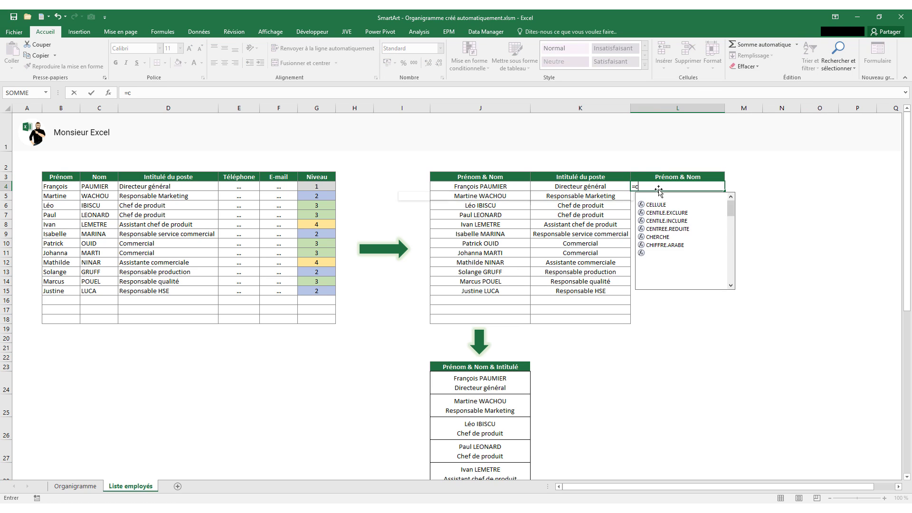
{"action": "type", "text": "onc"}
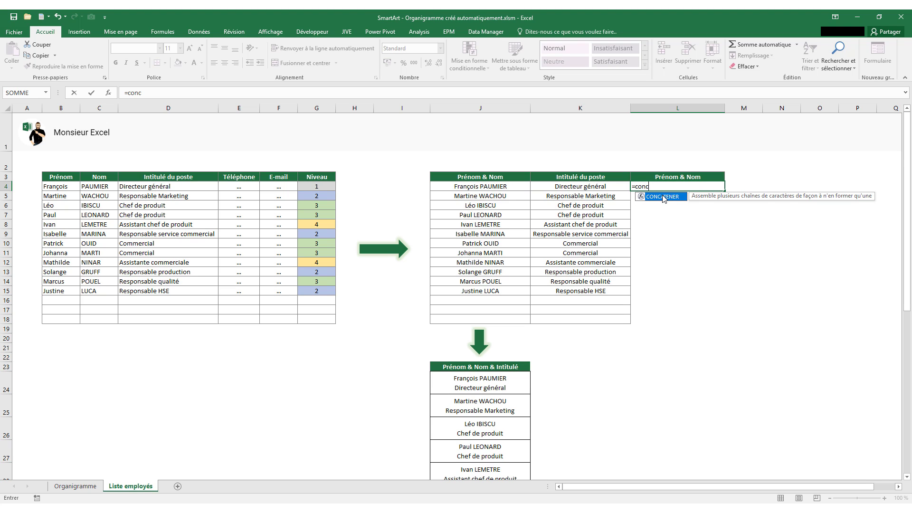
{"action": "double_click", "coordinate": [664, 197]}
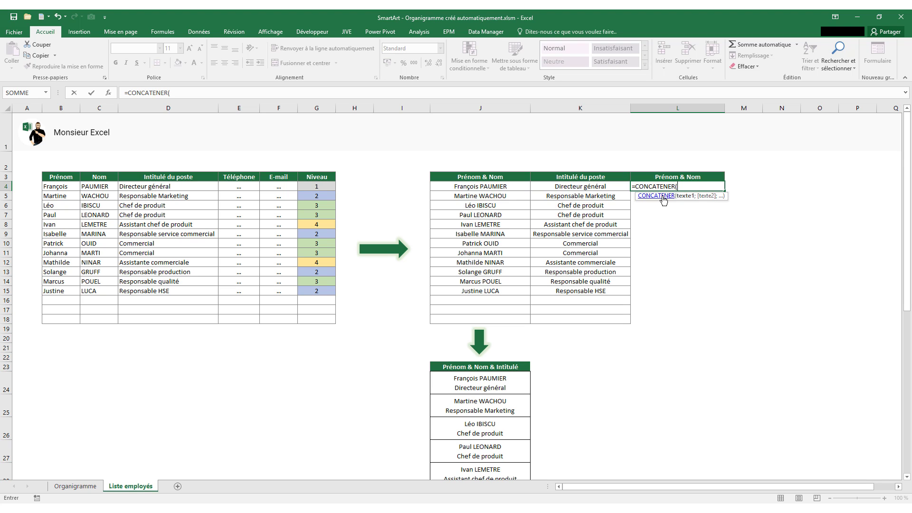
{"action": "left_click", "coordinate": [184, 92]}
{"action": "left_click", "coordinate": [51, 185]}
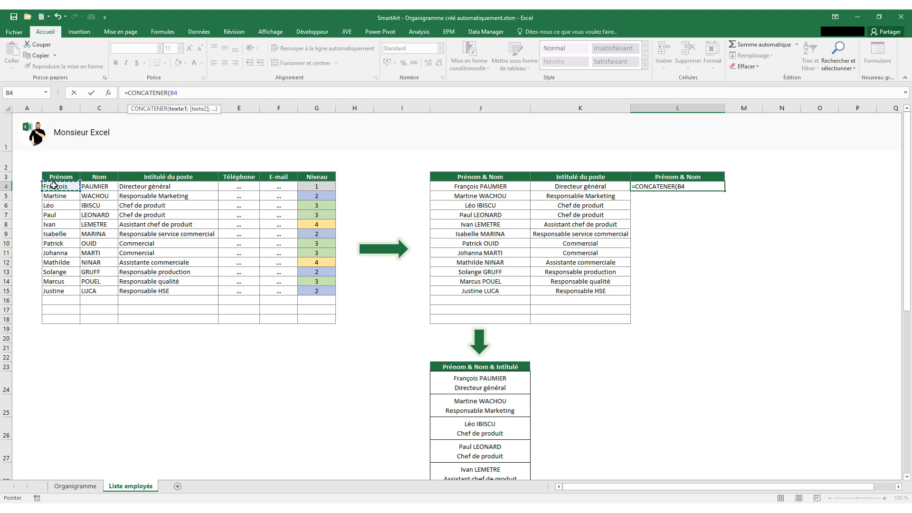
{"action": "type", "text": ";"}
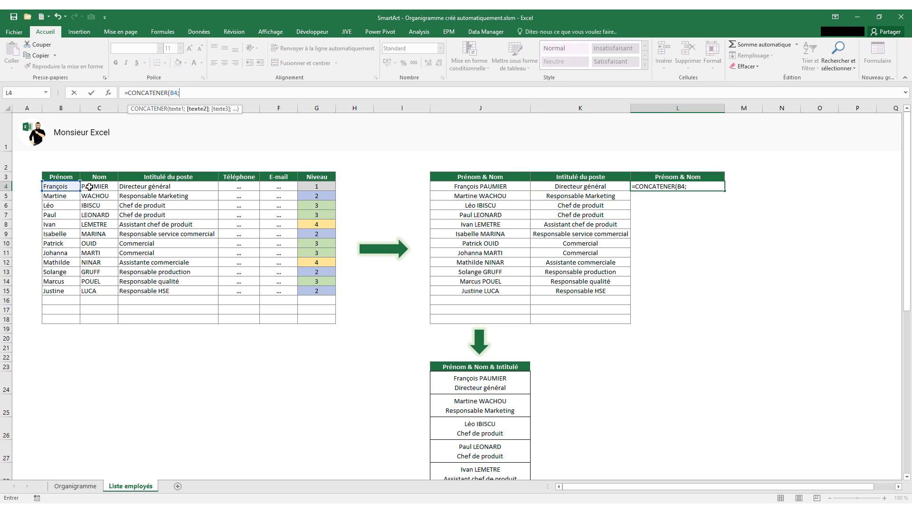
{"action": "left_click", "coordinate": [90, 187]}
{"action": "type", "text": ")"}
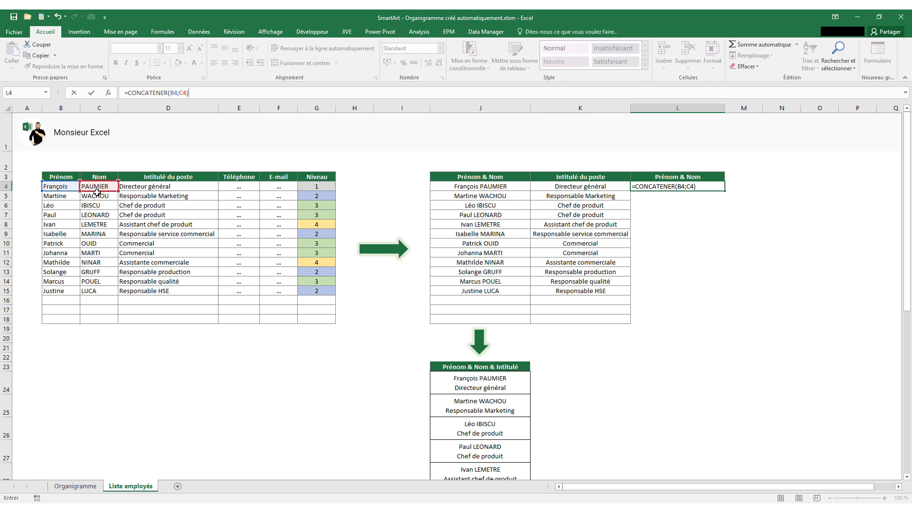
{"action": "key", "text": "Return"}
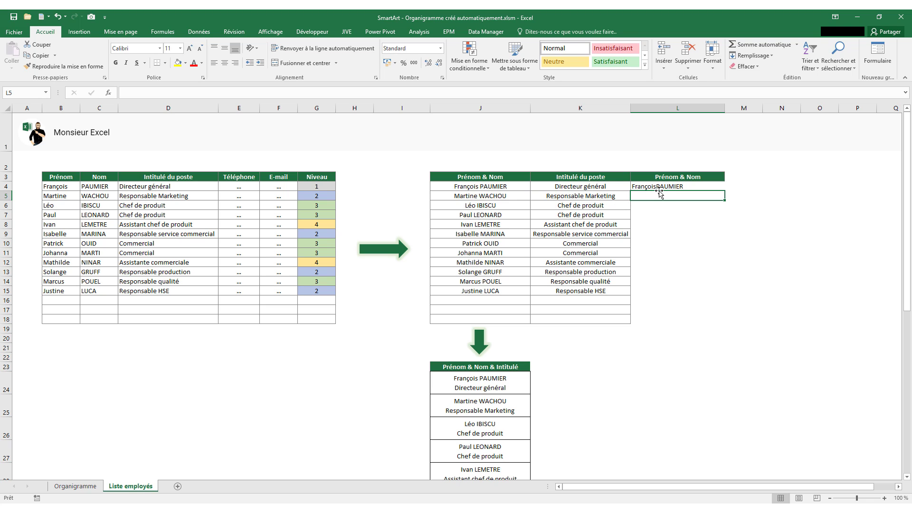
Add a " " space separator to the L4 formula and fill it down to L15.
{"action": "left_click", "coordinate": [675, 187]}
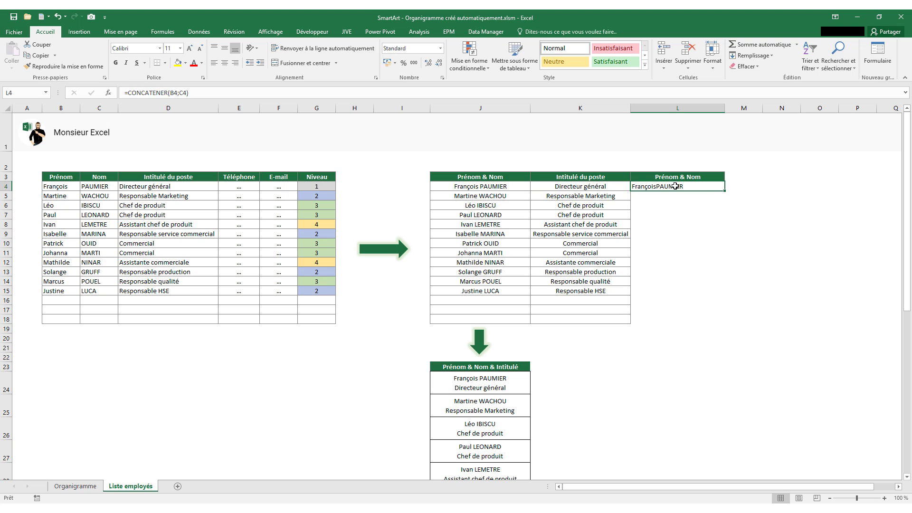
{"action": "left_click", "coordinate": [181, 93]}
{"action": "type", "text": "\""}
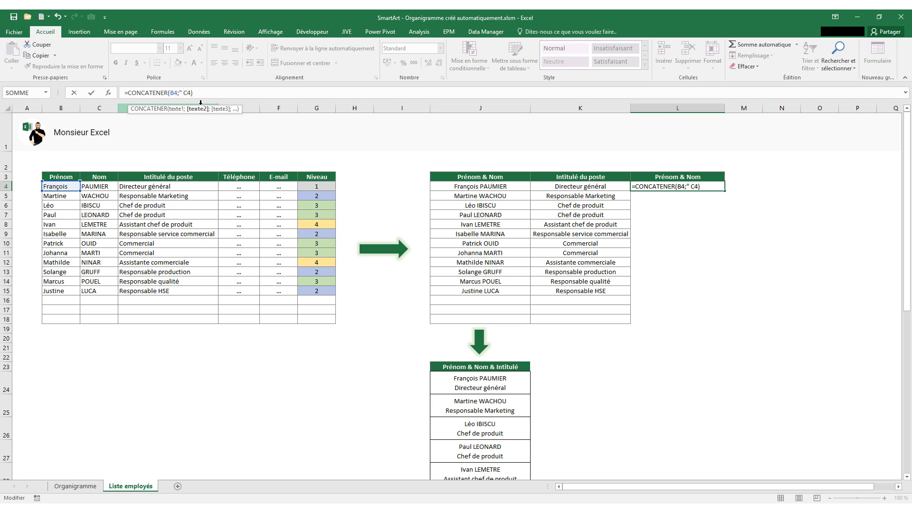
{"action": "type", "text": " \""}
{"action": "type", "text": ";"}
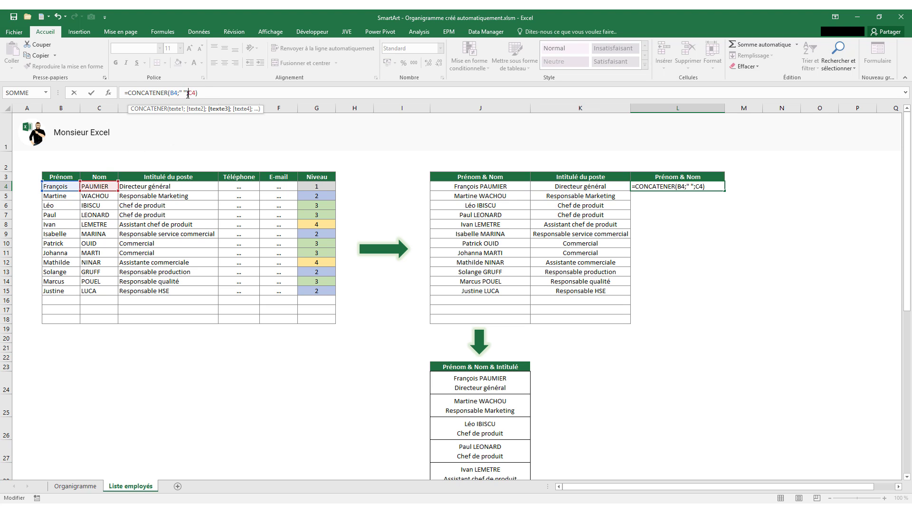
{"action": "key", "text": "Return"}
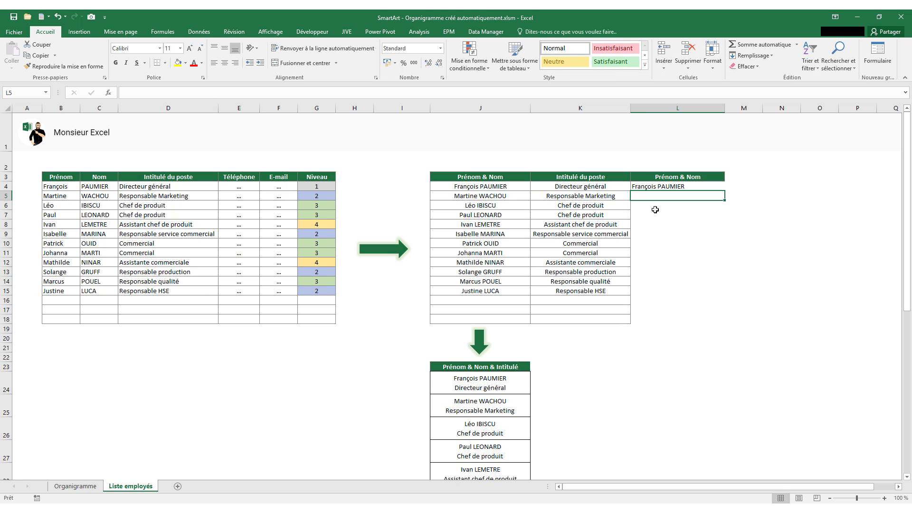
{"action": "left_click", "coordinate": [698, 188]}
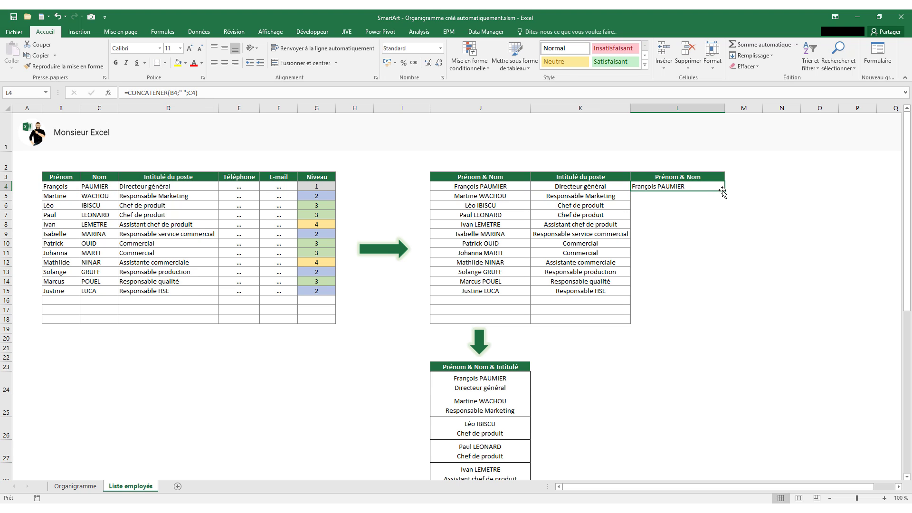
{"action": "left_click_drag", "start_coordinate": [724, 191], "coordinate": [720, 292]}
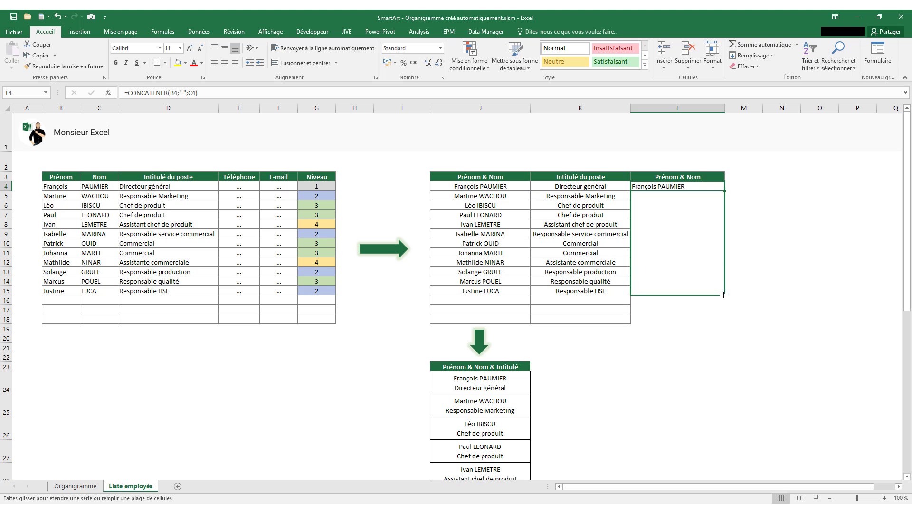
{"action": "left_click", "coordinate": [554, 383]}
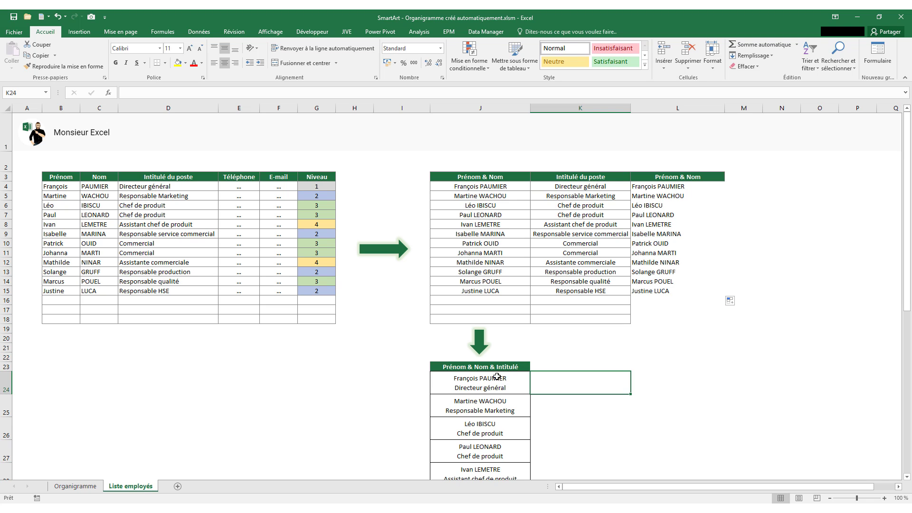
Copy the Prénom & Nom & Intitulé header from J23 into K23.
{"action": "left_click", "coordinate": [502, 365]}
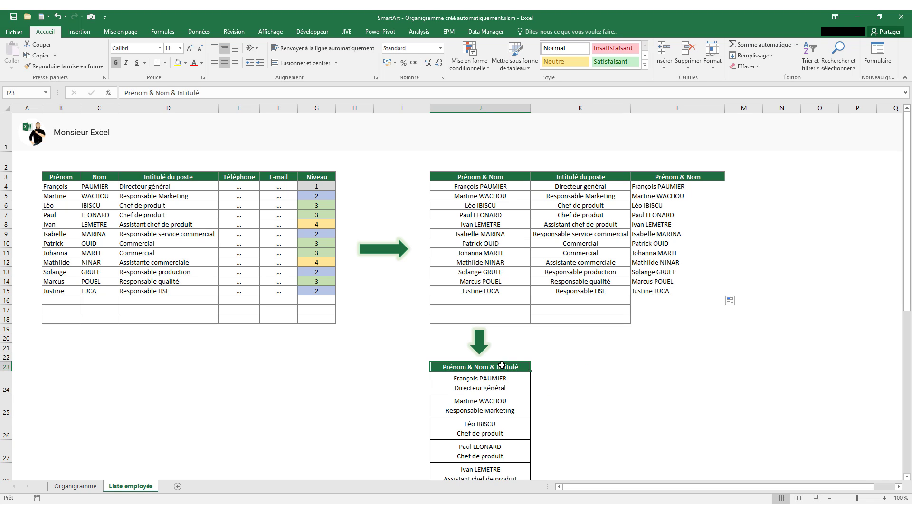
{"action": "key", "text": "ctrl+c"}
{"action": "left_click", "coordinate": [549, 366]}
{"action": "key", "text": "ctrl+v"}
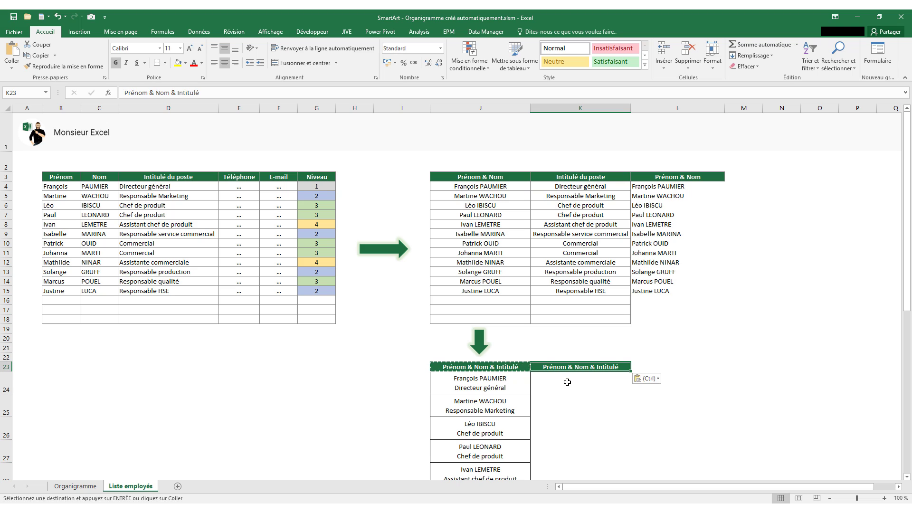
In K24 enter =CONCATENER(L4;K4) joining the first employee's name and job title.
{"action": "key", "text": "Escape"}
{"action": "left_click", "coordinate": [567, 385]}
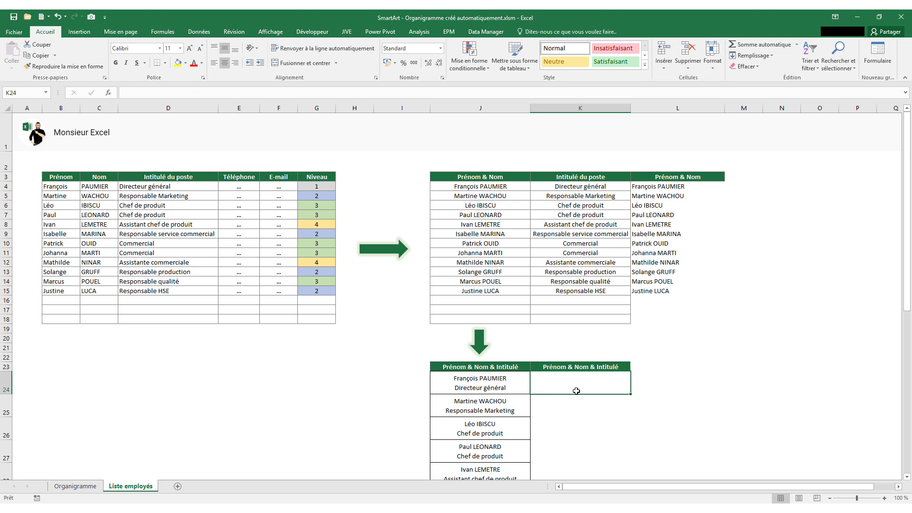
{"action": "type", "text": "=conc"}
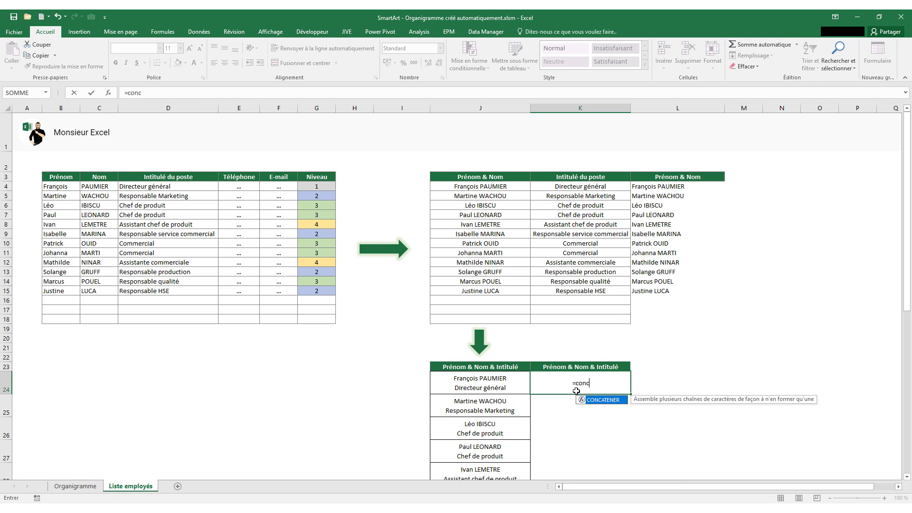
{"action": "double_click", "coordinate": [603, 400]}
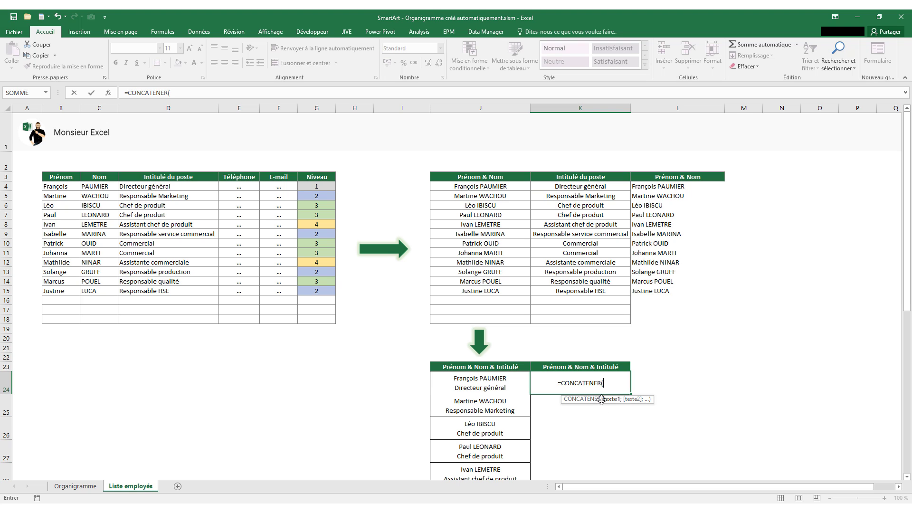
{"action": "left_click", "coordinate": [658, 186]}
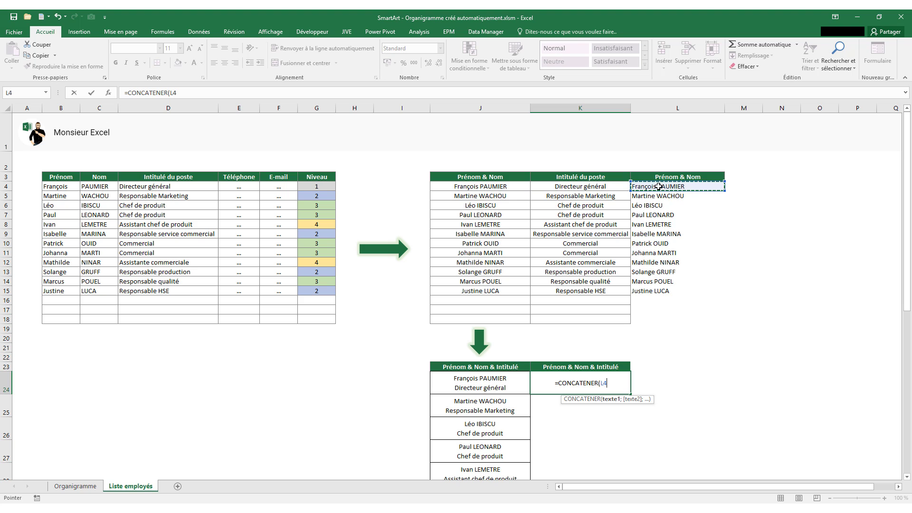
{"action": "type", "text": ";"}
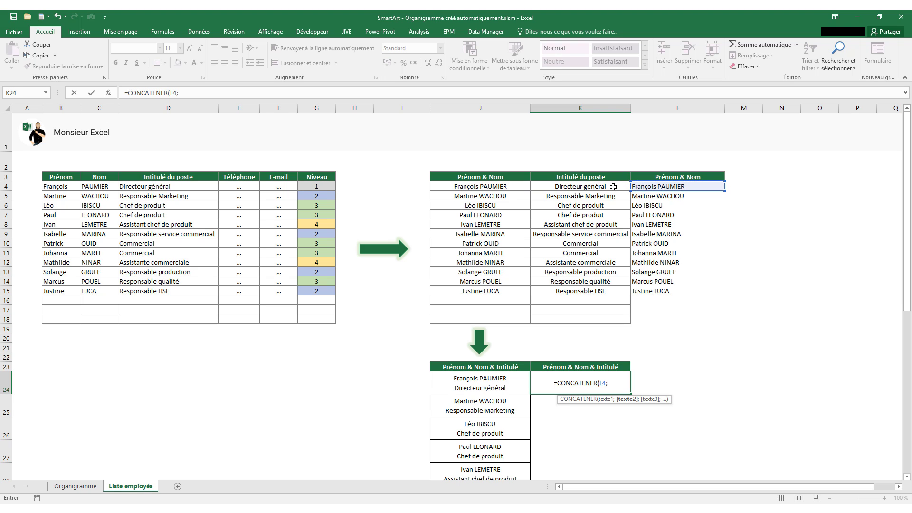
{"action": "left_click", "coordinate": [613, 186]}
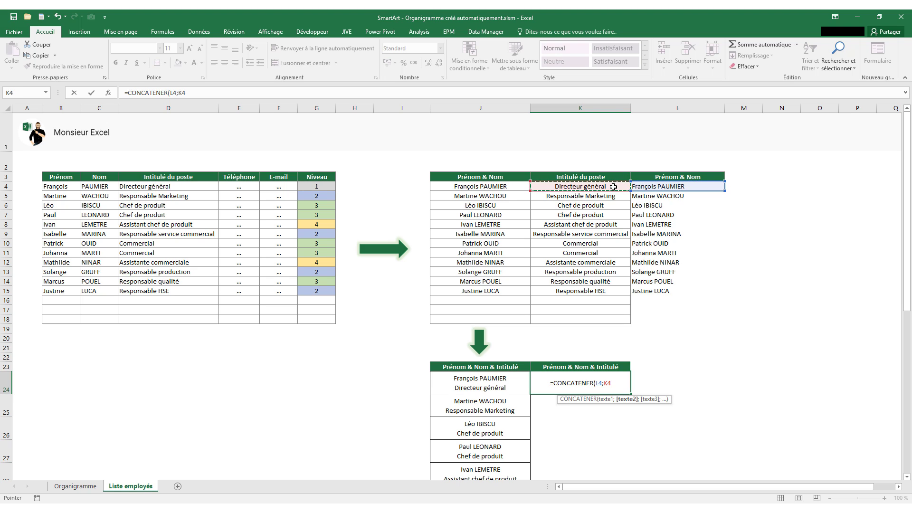
{"action": "type", "text": ")"}
{"action": "key", "text": "Return"}
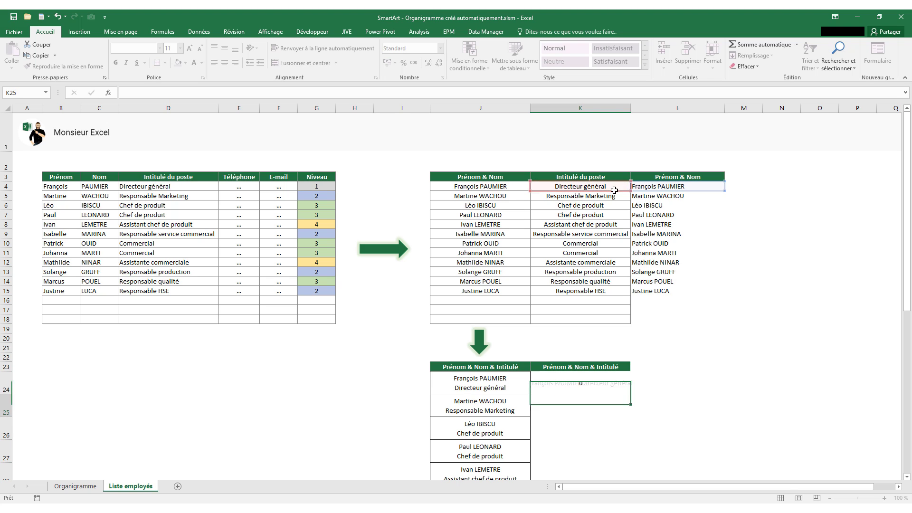
Insert CAR(10) between name and title so K24 reads =CONCATENER(L4;CAR(10);K4).
{"action": "left_click", "coordinate": [584, 386]}
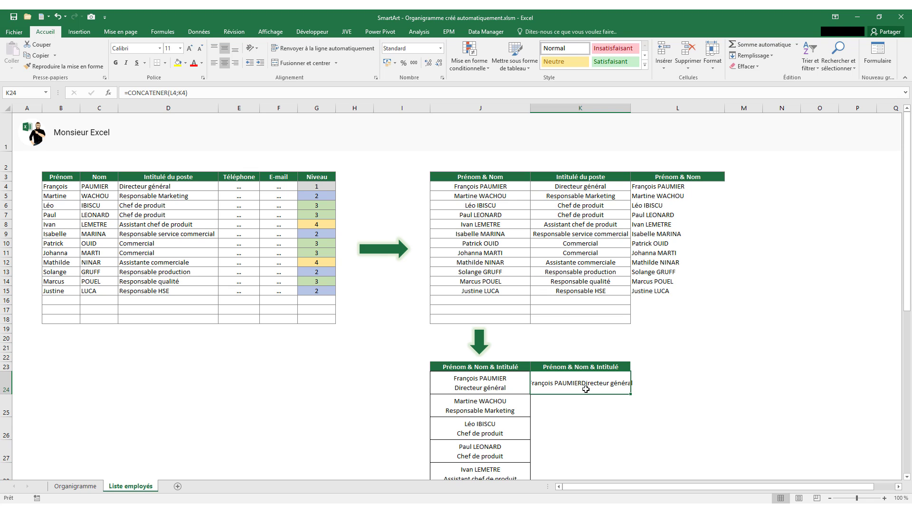
{"action": "left_click", "coordinate": [178, 93]}
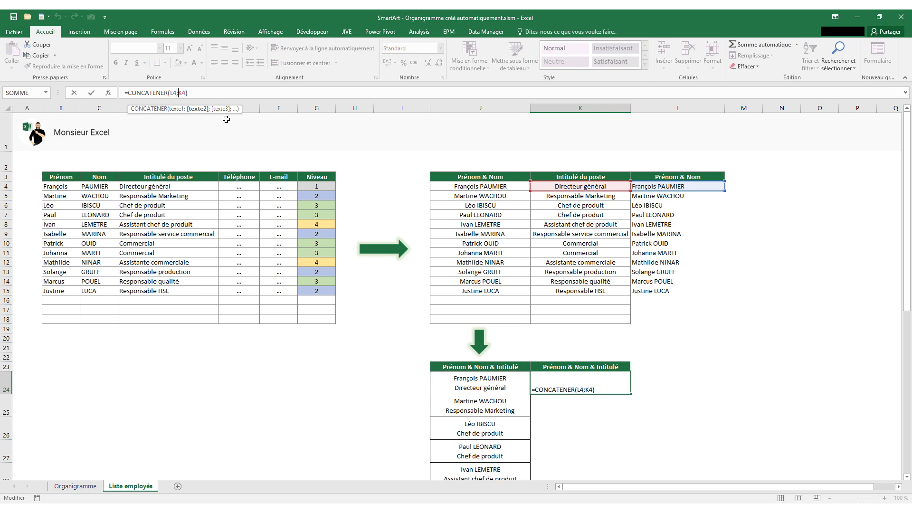
{"action": "type", "text": "CAR"}
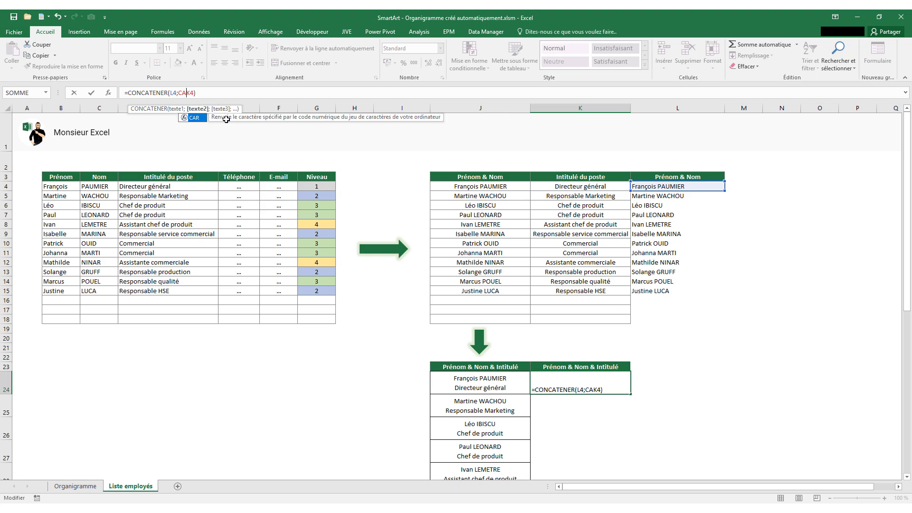
{"action": "type", "text": "(10"}
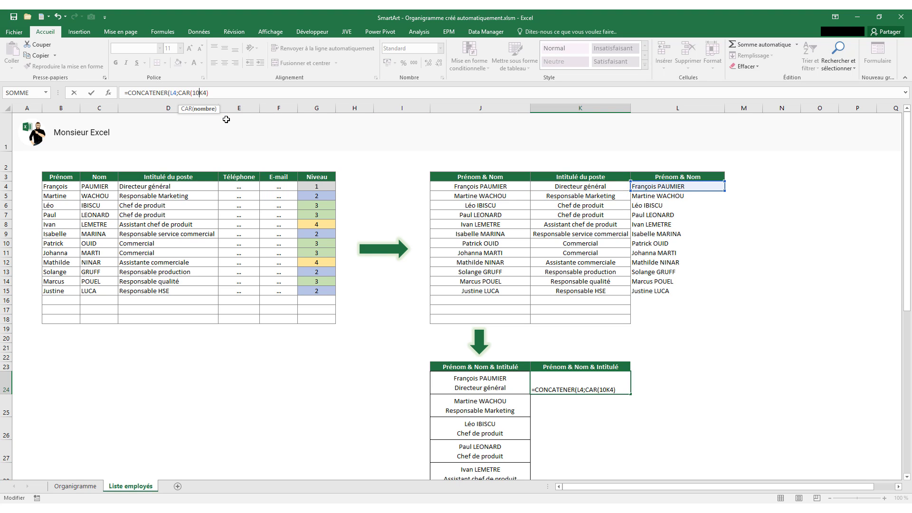
{"action": "type", "text": ")"}
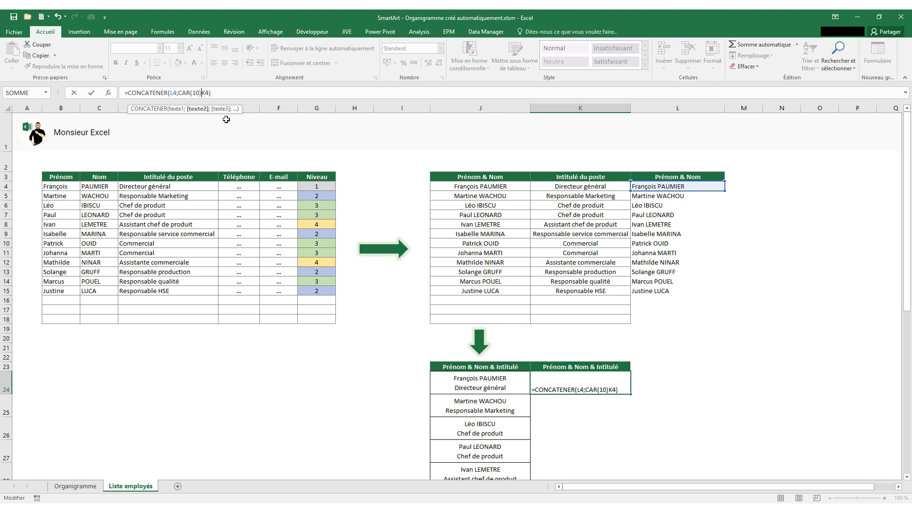
{"action": "type", "text": ";"}
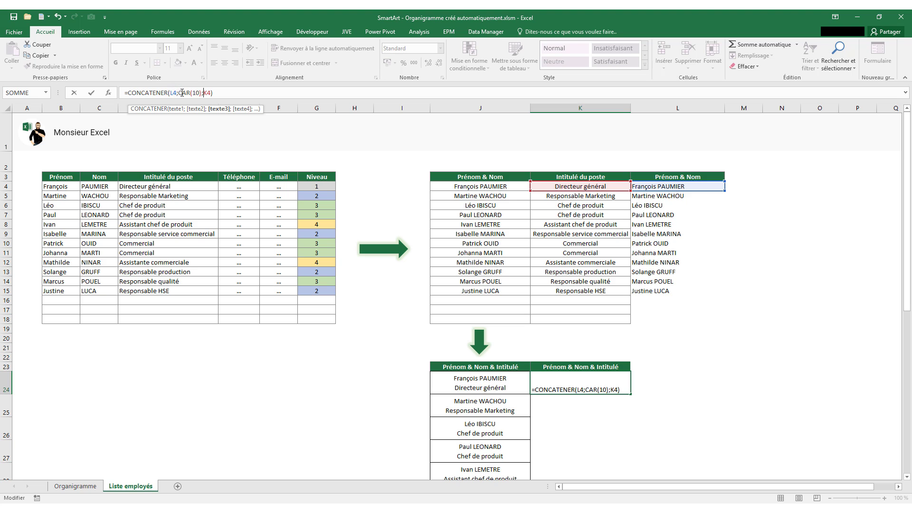
{"action": "left_click", "coordinate": [221, 93]}
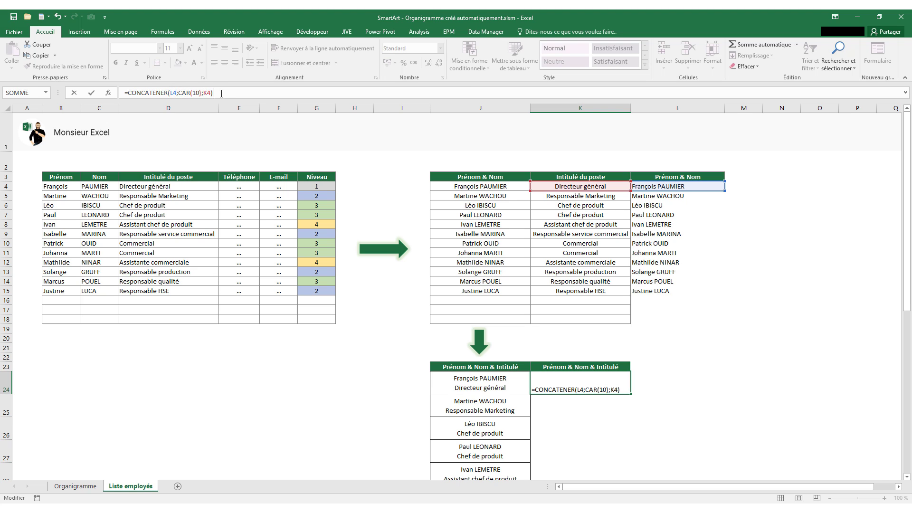
{"action": "key", "text": "Return"}
{"action": "left_click", "coordinate": [616, 380]}
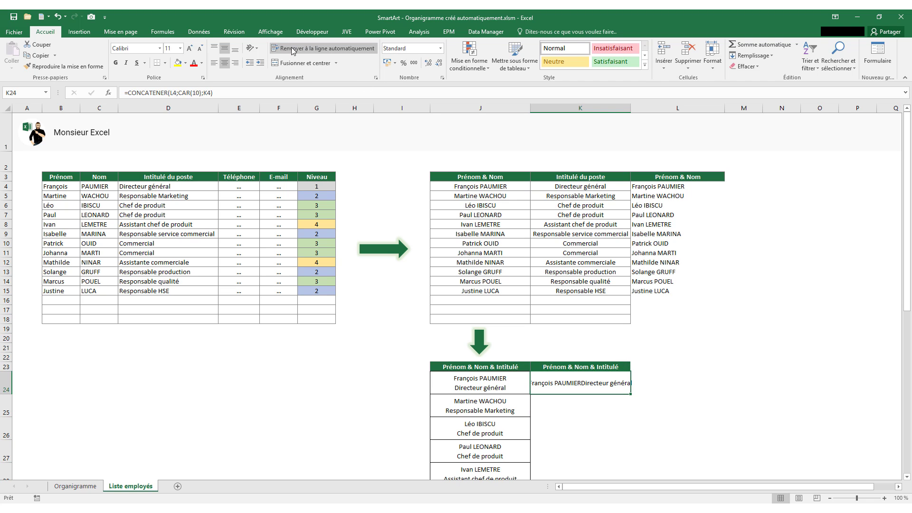
Wrap K24's text onto two lines and fill it down to K35.
{"action": "left_click", "coordinate": [332, 50]}
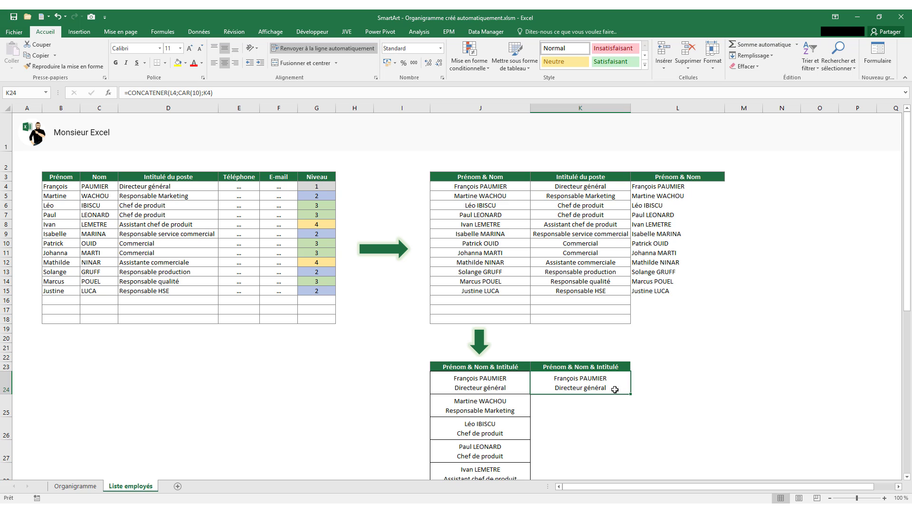
{"action": "left_click_drag", "start_coordinate": [629, 394], "coordinate": [622, 452]}
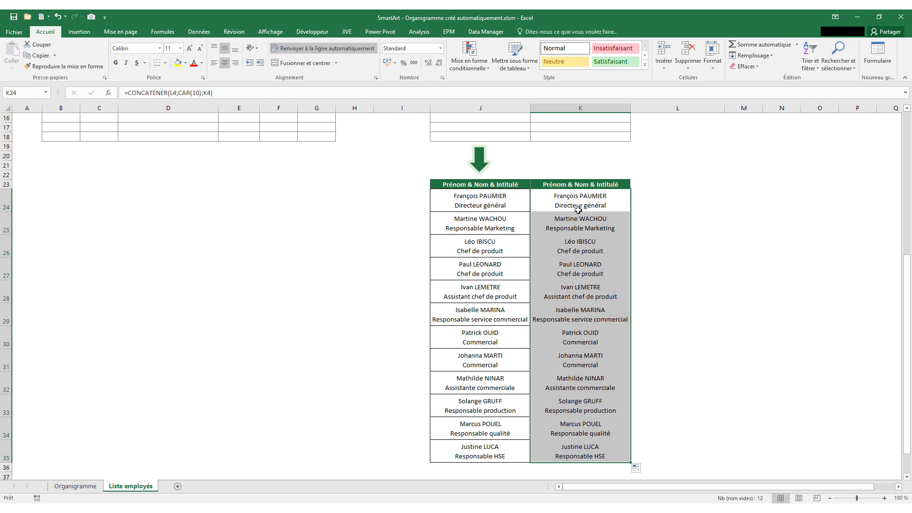
{"action": "scroll", "coordinate": [577, 210], "scroll_direction": "up", "scroll_amount": 1}
{"action": "scroll", "coordinate": [578, 210], "scroll_direction": "up", "scroll_amount": 4}
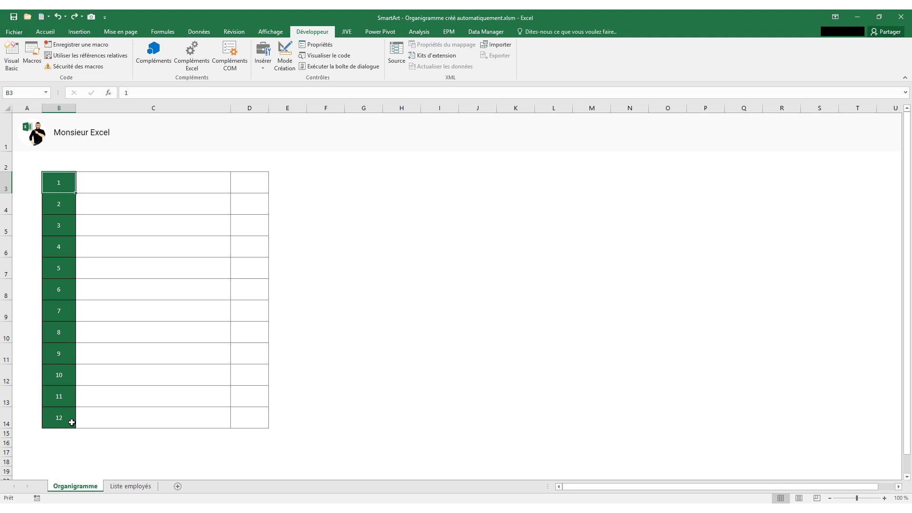
Copy the combined name-and-title cells and paste them as values at Organigramme C3.
{"action": "left_click", "coordinate": [142, 179]}
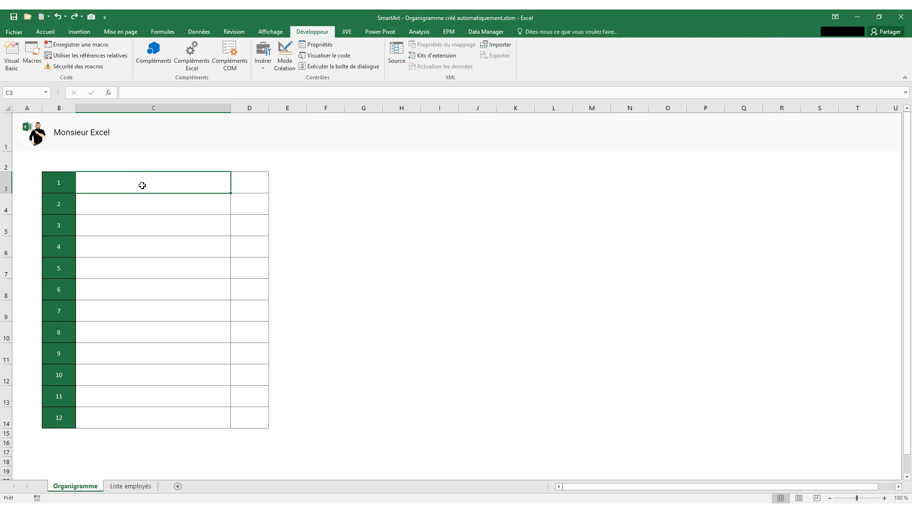
{"action": "left_click", "coordinate": [142, 486]}
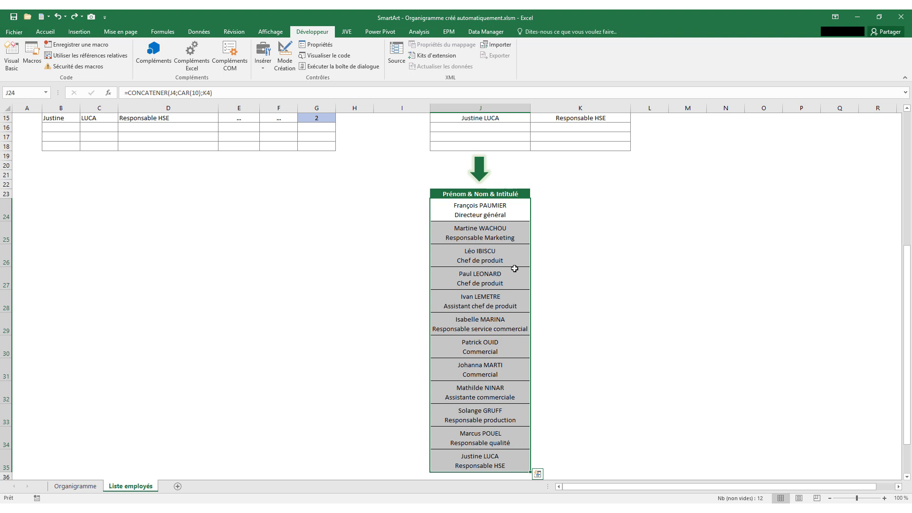
{"action": "key", "text": "ctrl+c"}
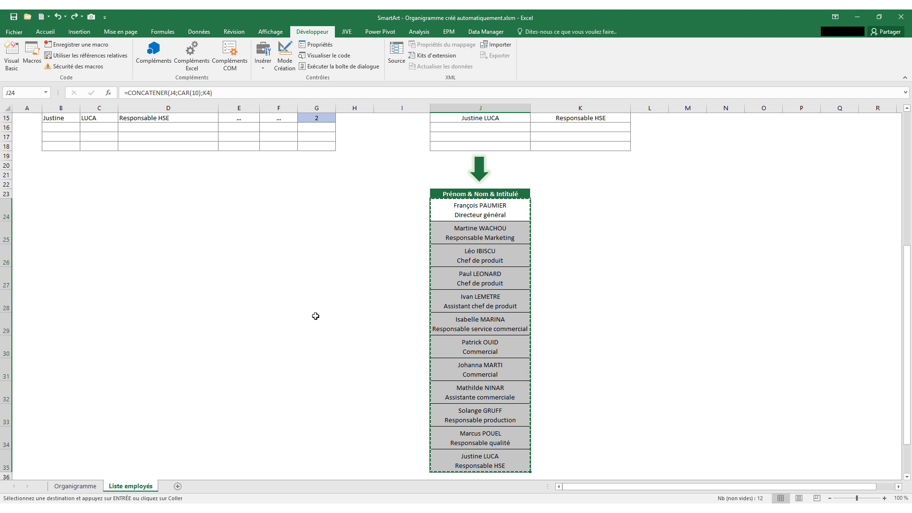
{"action": "left_click", "coordinate": [86, 486]}
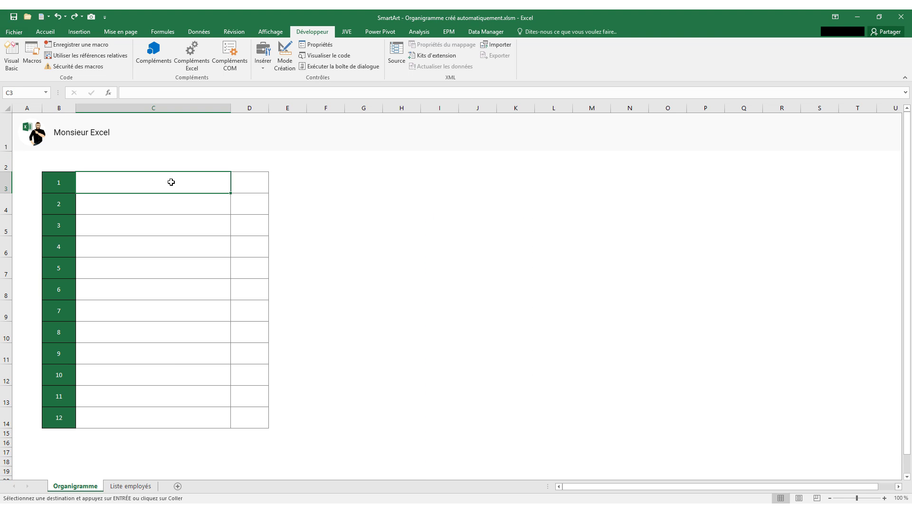
{"action": "left_click", "coordinate": [45, 32]}
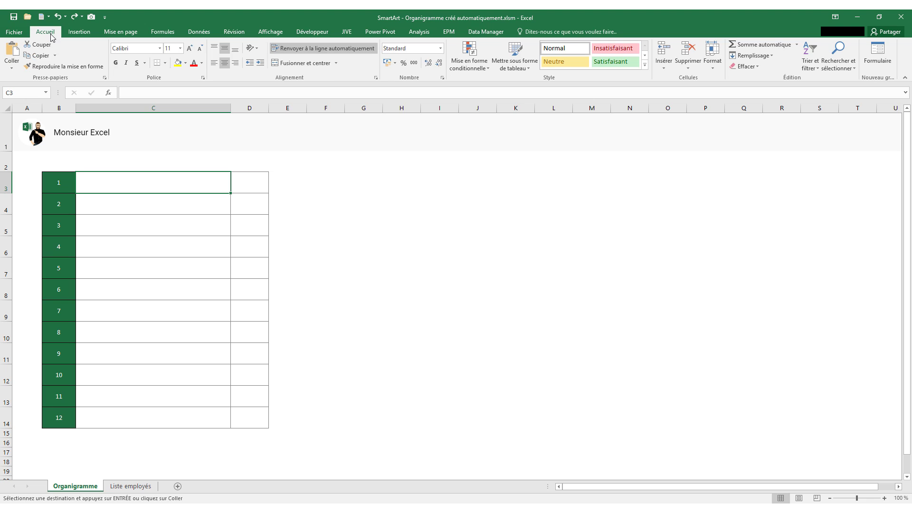
{"action": "left_click", "coordinate": [12, 69]}
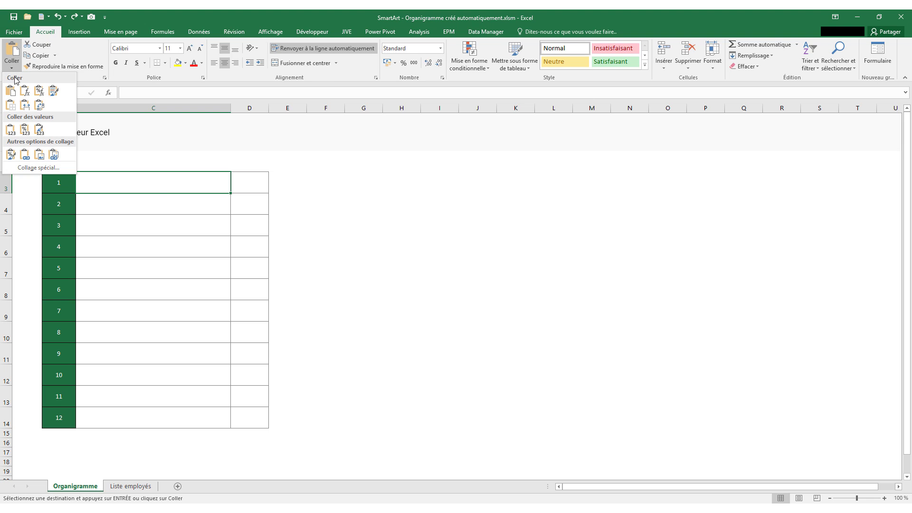
{"action": "left_click", "coordinate": [11, 130]}
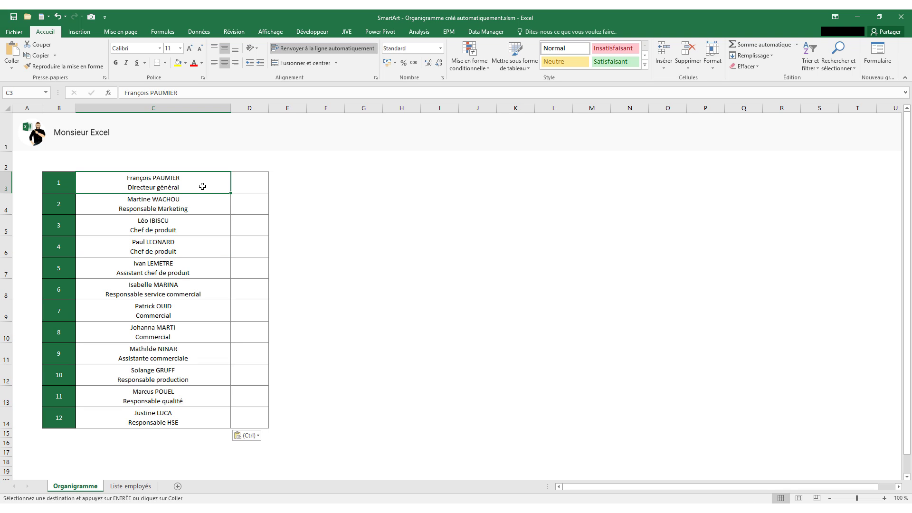
Select the empty D3:D14 cells, then return to the Liste employés sheet.
{"action": "left_click_drag", "start_coordinate": [253, 176], "coordinate": [265, 414]}
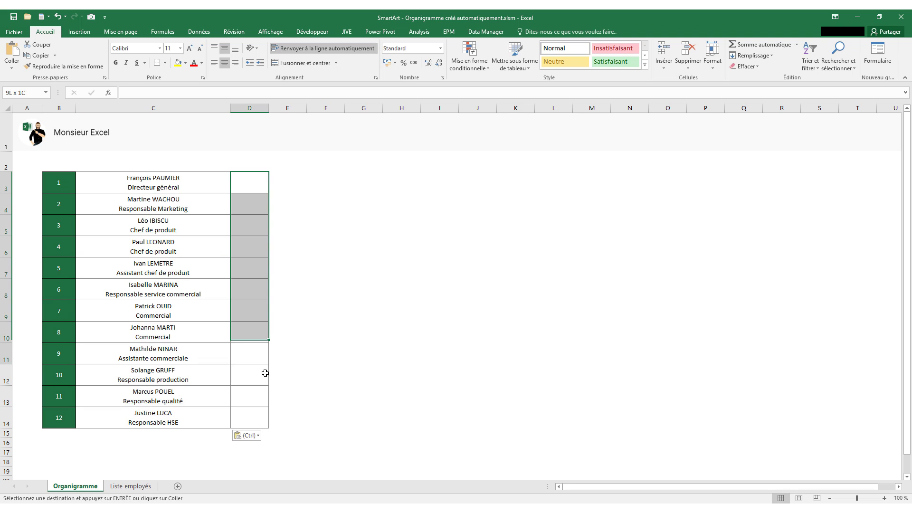
{"action": "left_click", "coordinate": [256, 415]}
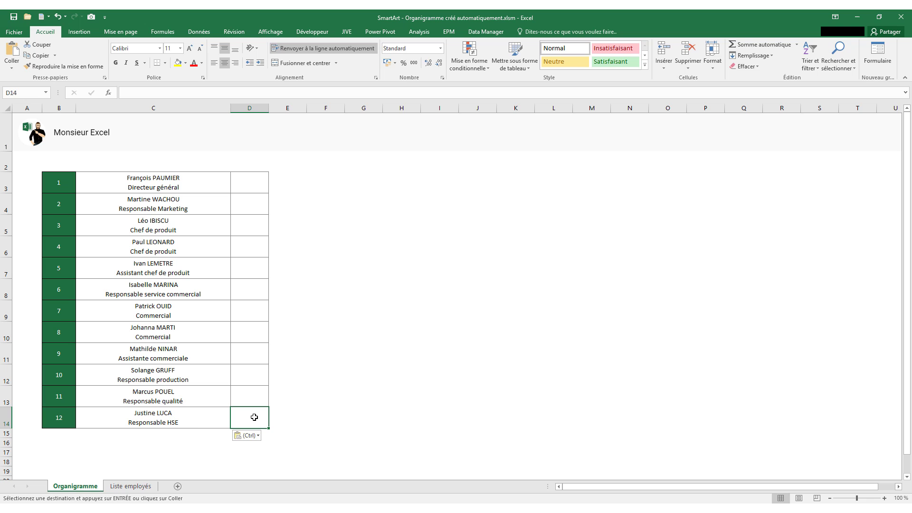
{"action": "left_click", "coordinate": [131, 485]}
Copy the Niveau values G4:G15 and paste them as values into Organigramme column D.
{"action": "scroll", "coordinate": [263, 348], "scroll_direction": "up", "scroll_amount": 5}
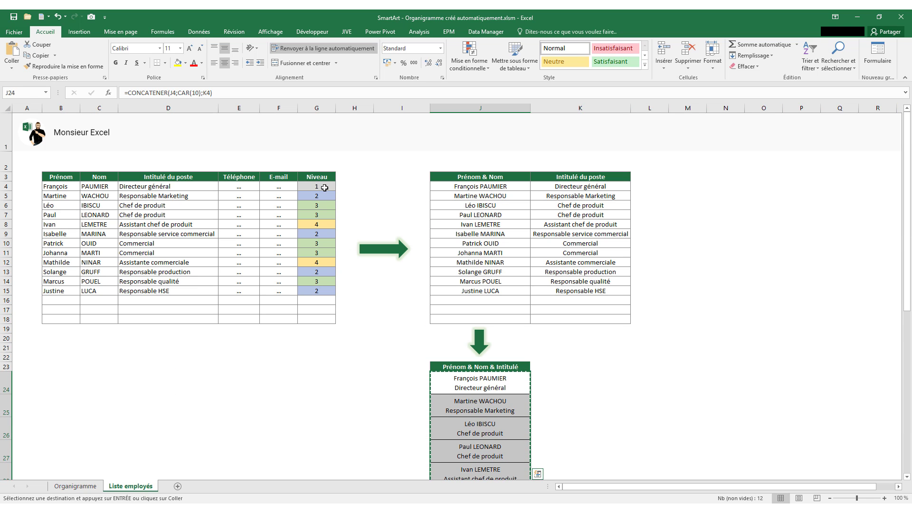
{"action": "left_click_drag", "start_coordinate": [325, 187], "coordinate": [331, 292]}
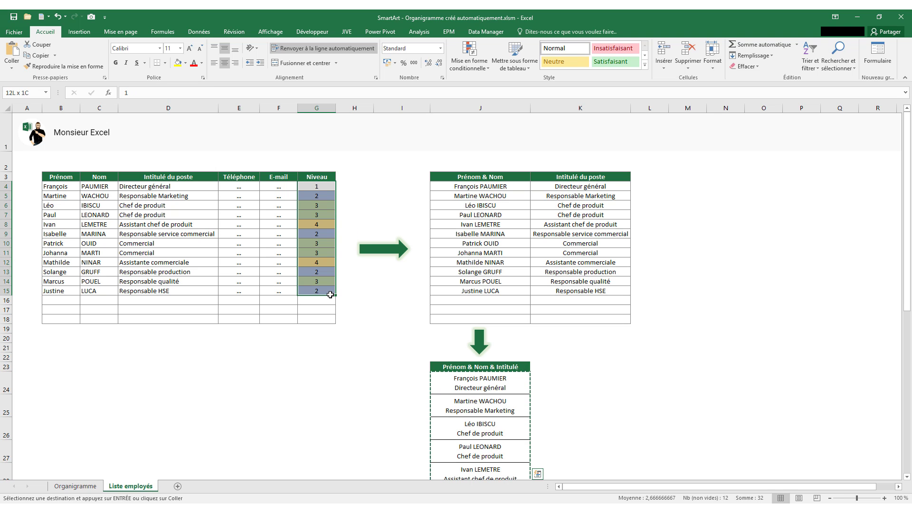
{"action": "key", "text": "ctrl+c"}
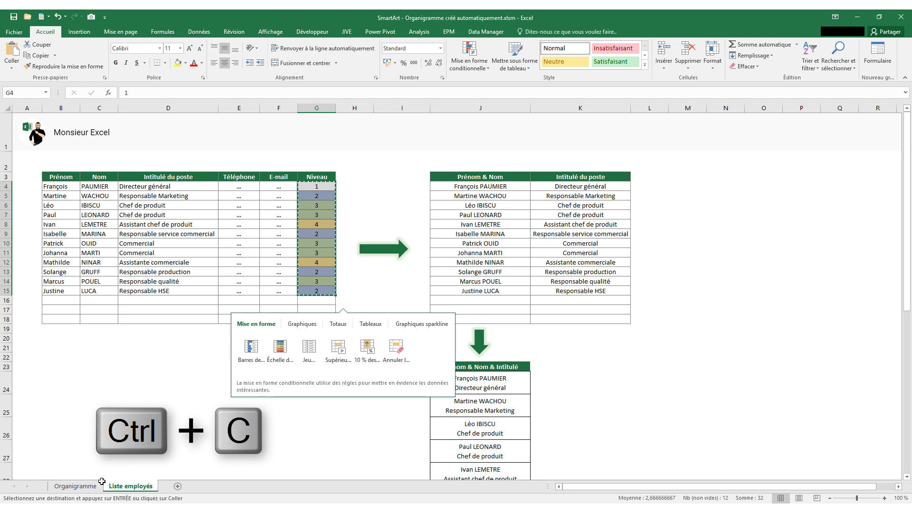
{"action": "left_click", "coordinate": [96, 489]}
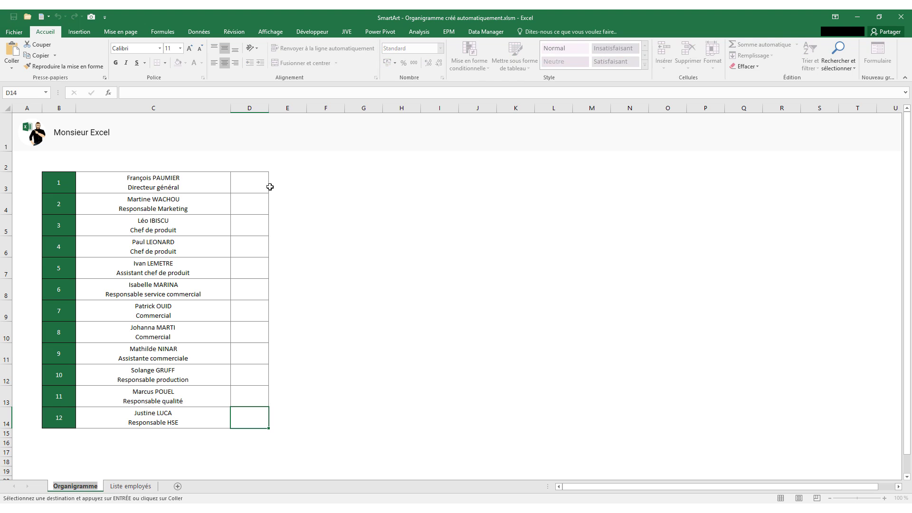
{"action": "left_click", "coordinate": [12, 67]}
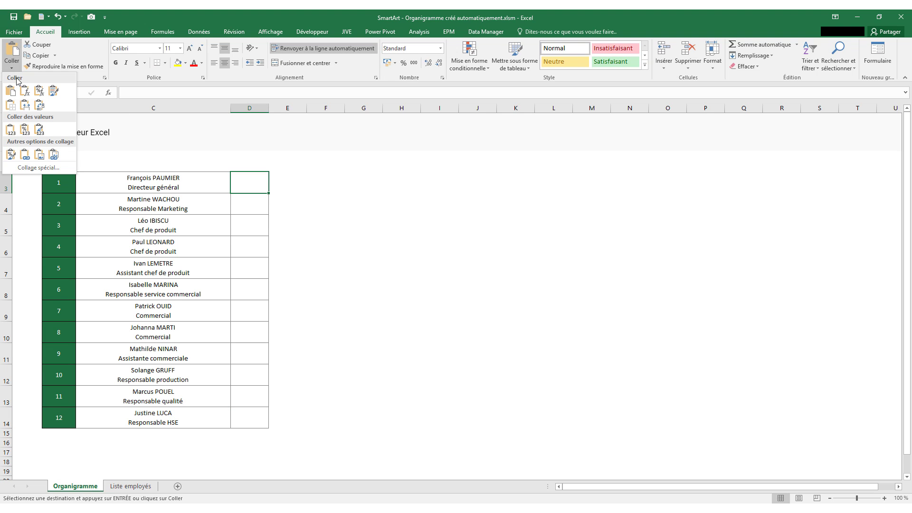
{"action": "left_click", "coordinate": [14, 128]}
{"action": "left_click", "coordinate": [260, 239]}
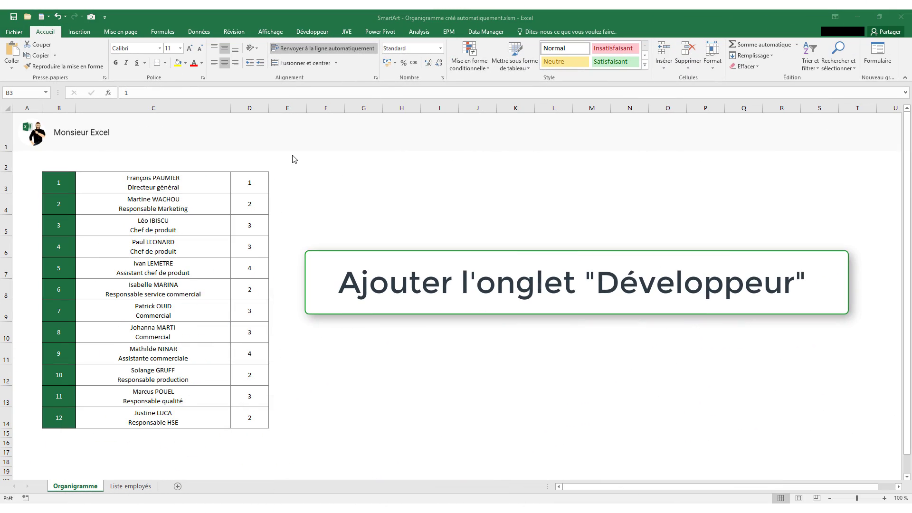
Tick Développeur in Excel Options' Personnaliser le ruban settings so the tab shows in the ribbon.
{"action": "left_click", "coordinate": [314, 36]}
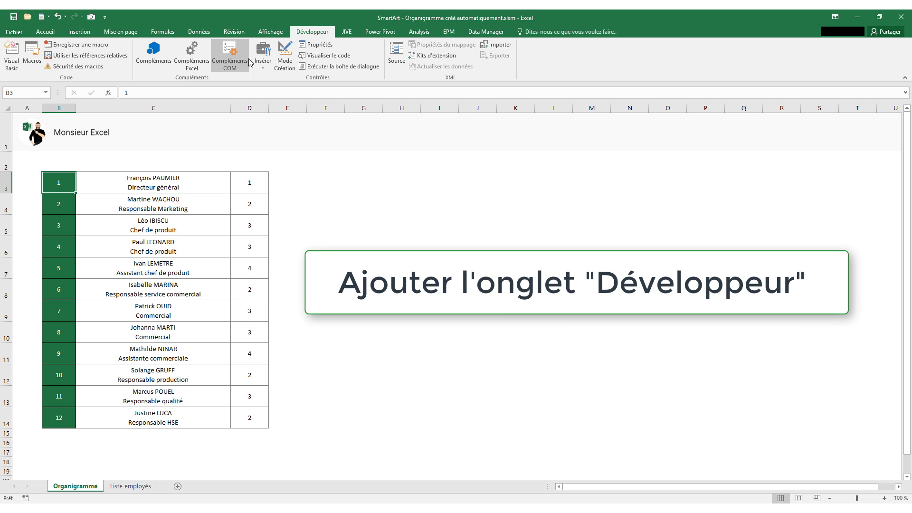
{"action": "left_click", "coordinate": [14, 32]}
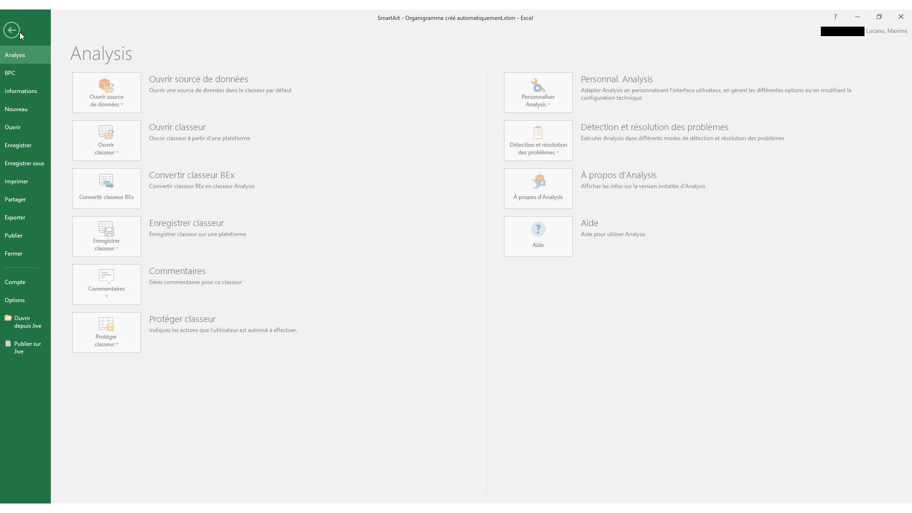
{"action": "left_click", "coordinate": [38, 300]}
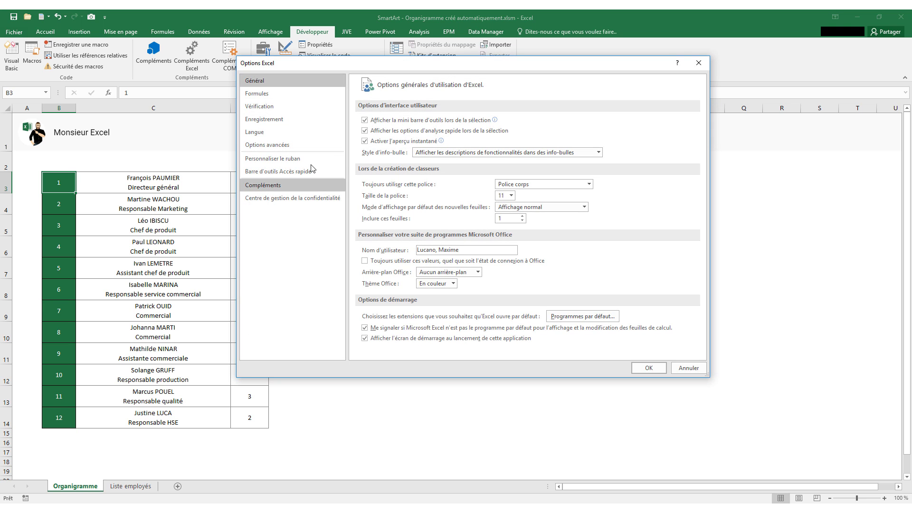
{"action": "left_click", "coordinate": [307, 158]}
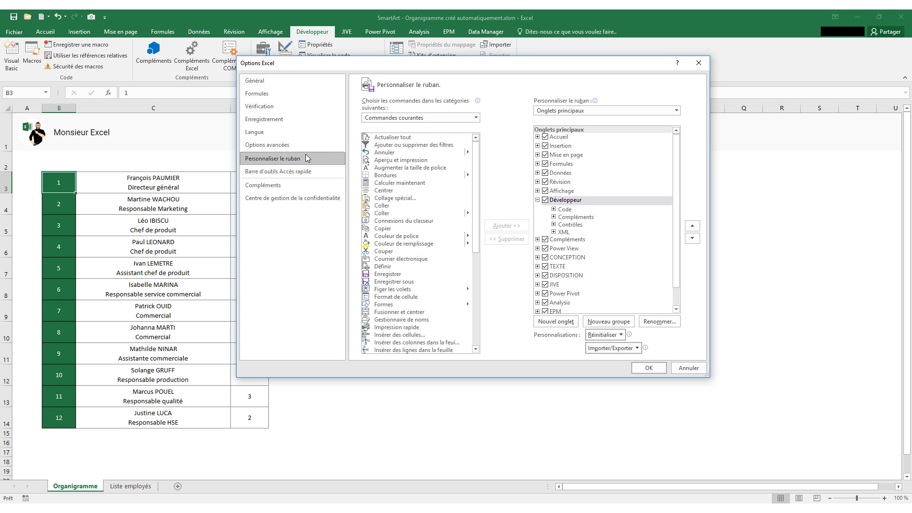
{"action": "left_click", "coordinate": [545, 200]}
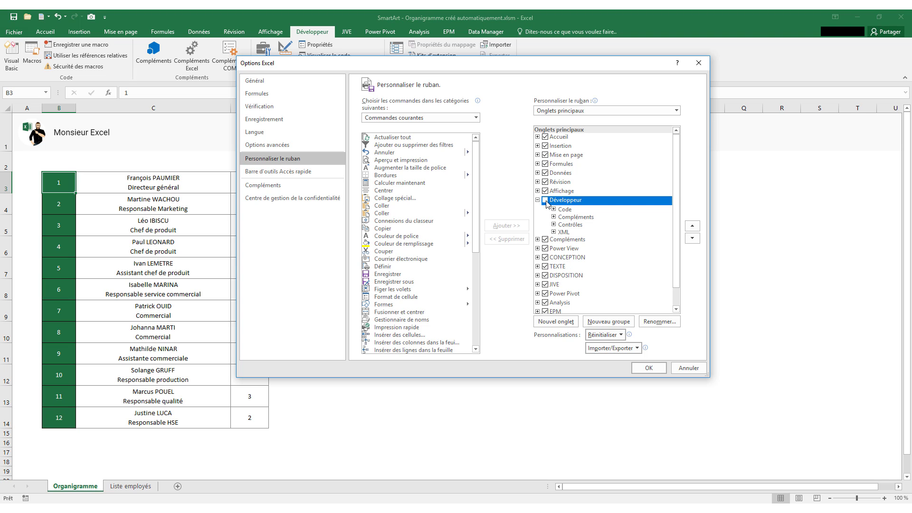
{"action": "left_click", "coordinate": [545, 199]}
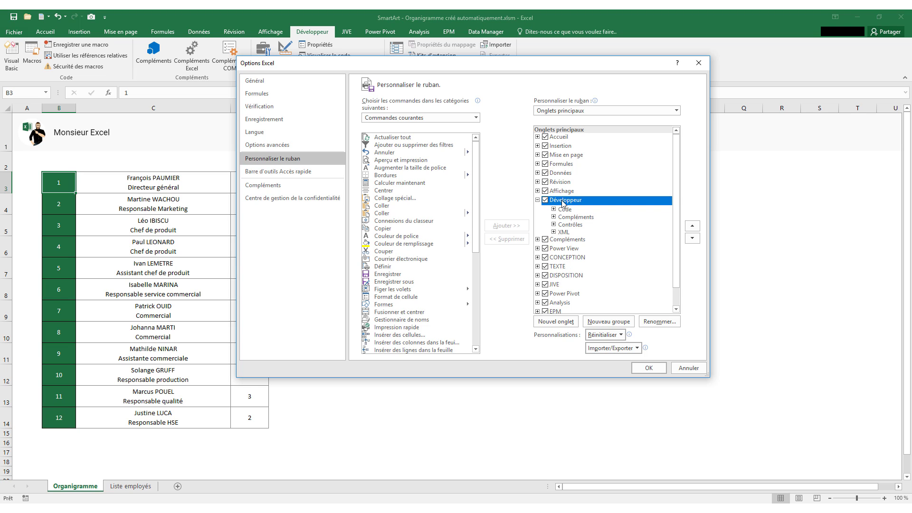
{"action": "left_click", "coordinate": [655, 369]}
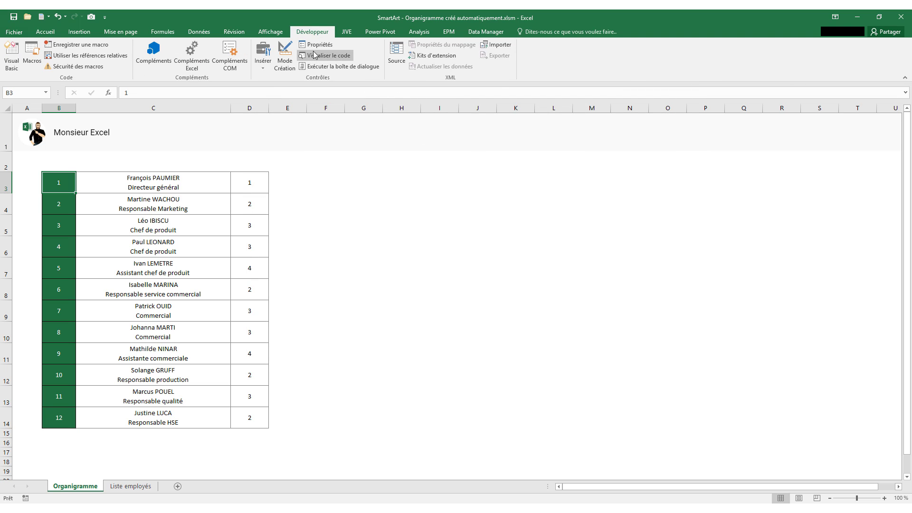
Record a macro named Macro7 and stop recording immediately, leaving it empty.
{"action": "left_click", "coordinate": [95, 44]}
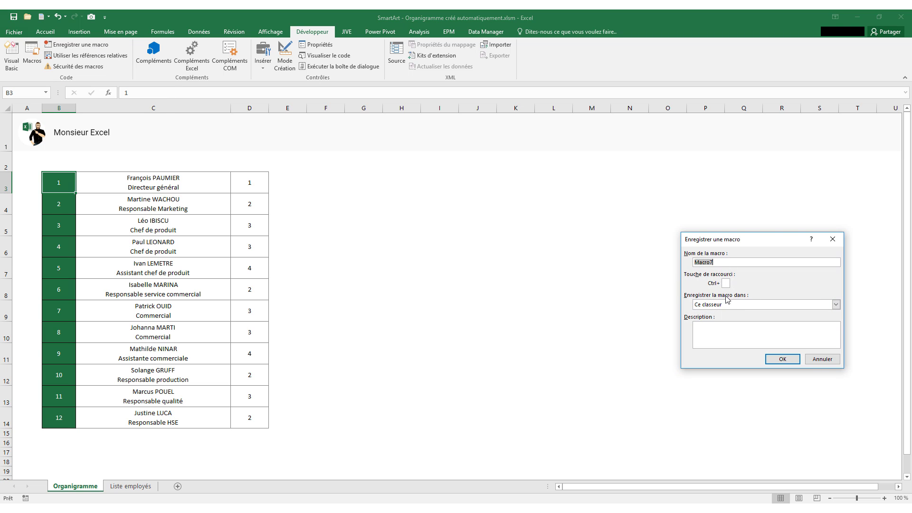
{"action": "left_click", "coordinate": [785, 360]}
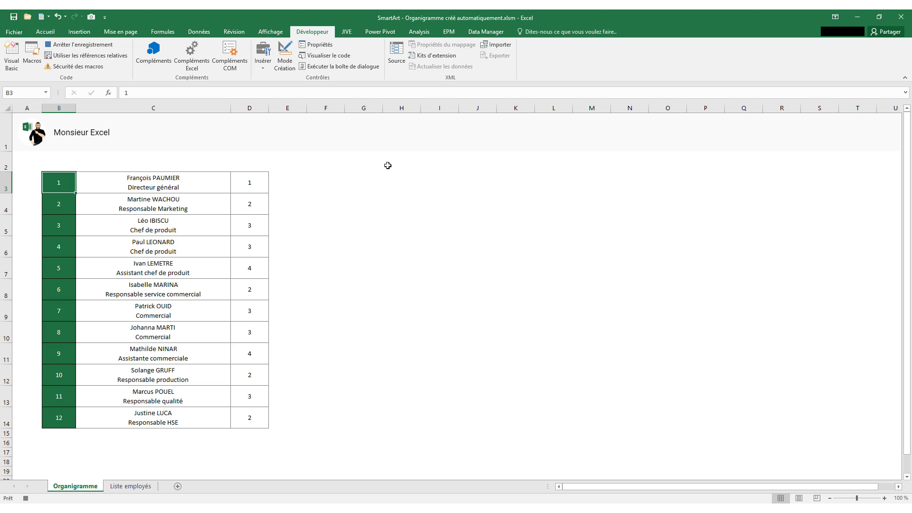
{"action": "left_click", "coordinate": [82, 44]}
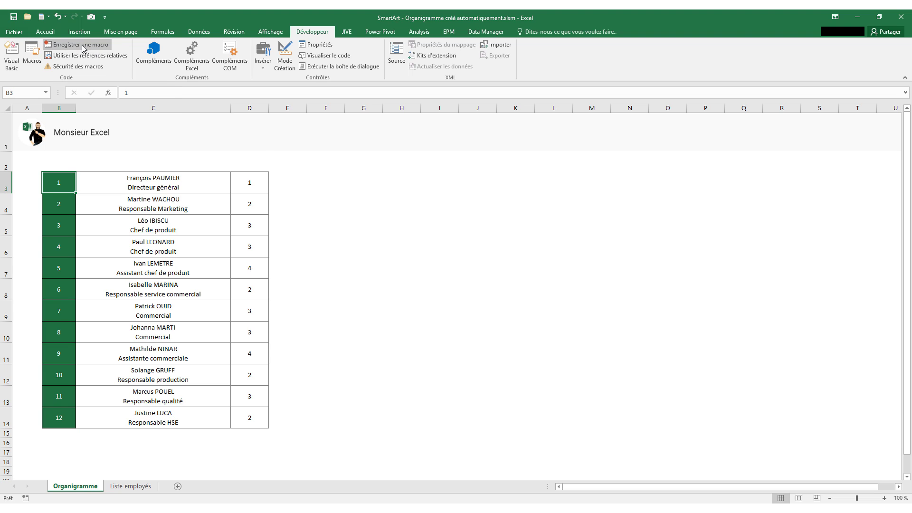
In the VBA editor, swap Macro7's comment lines for the pasted org-chart code, then close the editor.
{"action": "left_click", "coordinate": [19, 66]}
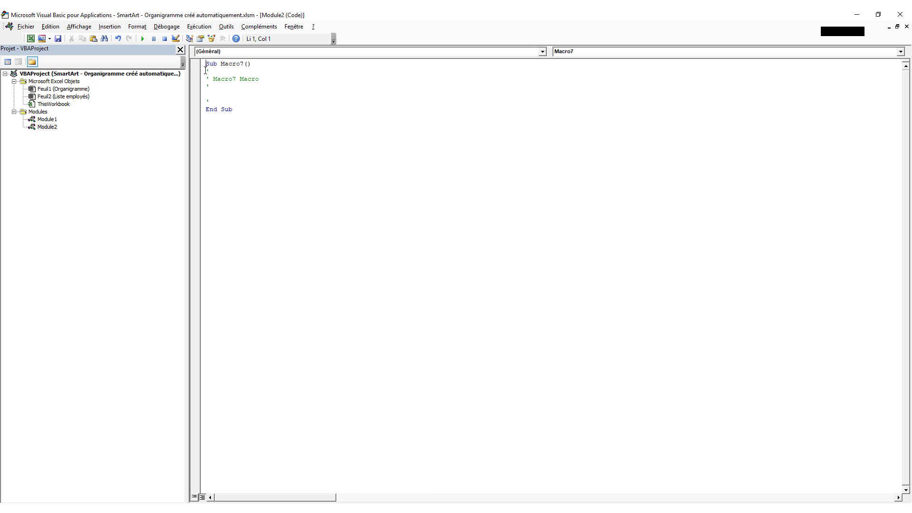
{"action": "left_click_drag", "start_coordinate": [206, 71], "coordinate": [214, 91]}
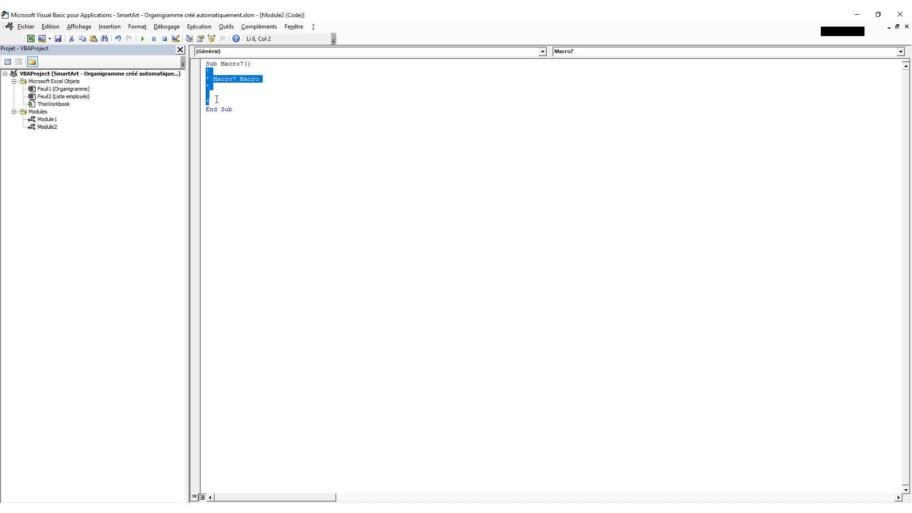
{"action": "key", "text": "Delete"}
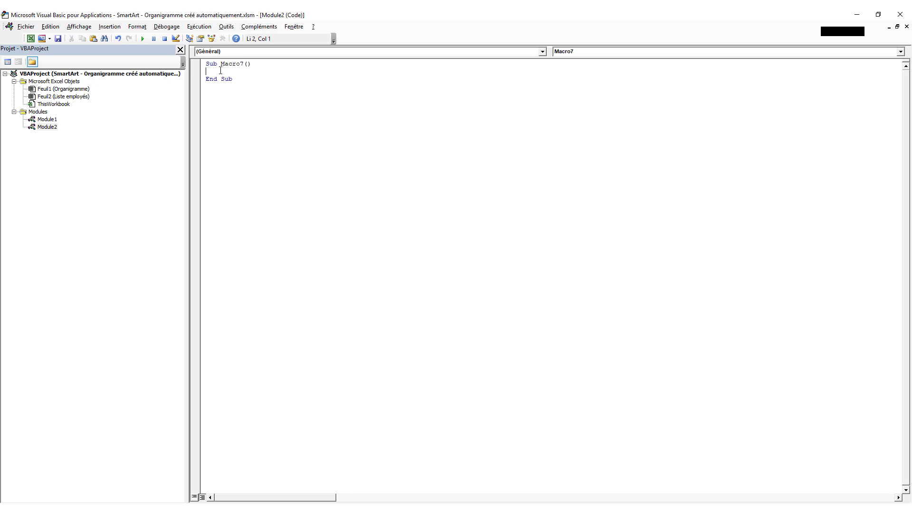
{"action": "key", "text": "ctrl+v"}
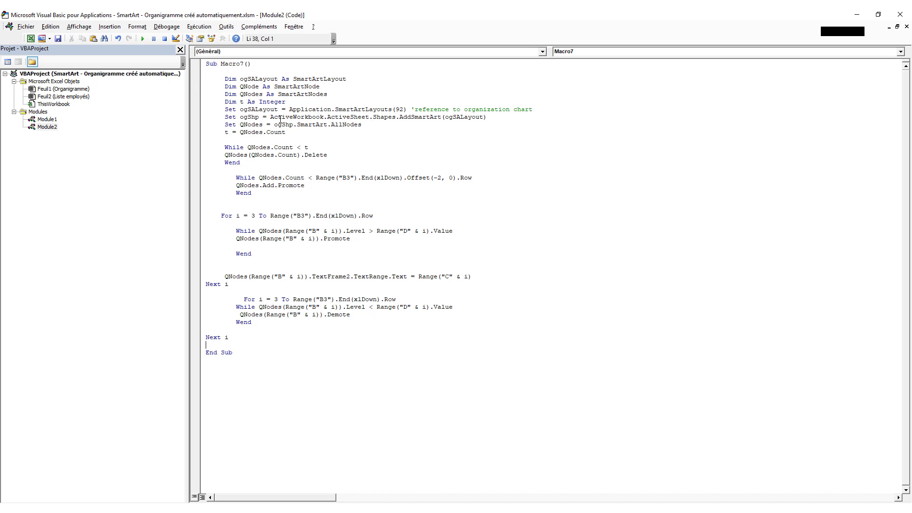
{"action": "left_click", "coordinate": [899, 14]}
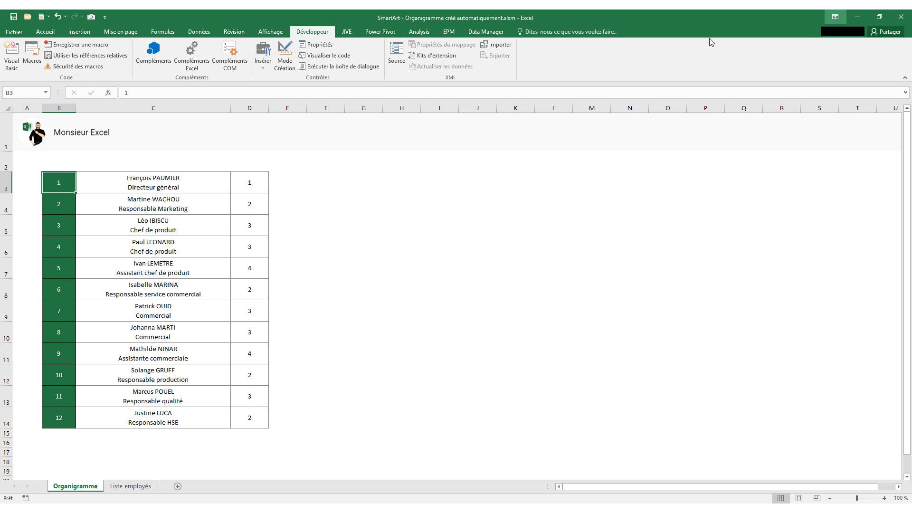
Draw a form-control button beside the table and assign Macro7 to it.
{"action": "left_click", "coordinate": [323, 177]}
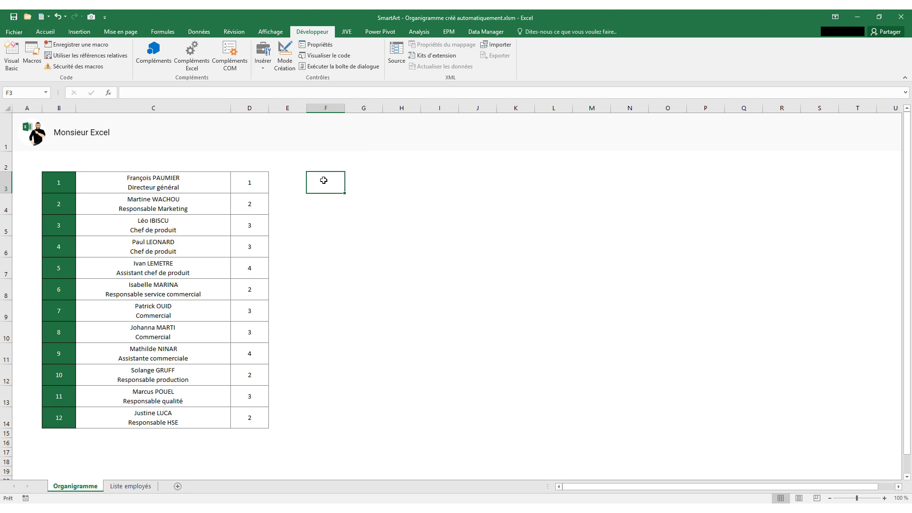
{"action": "left_click", "coordinate": [263, 67]}
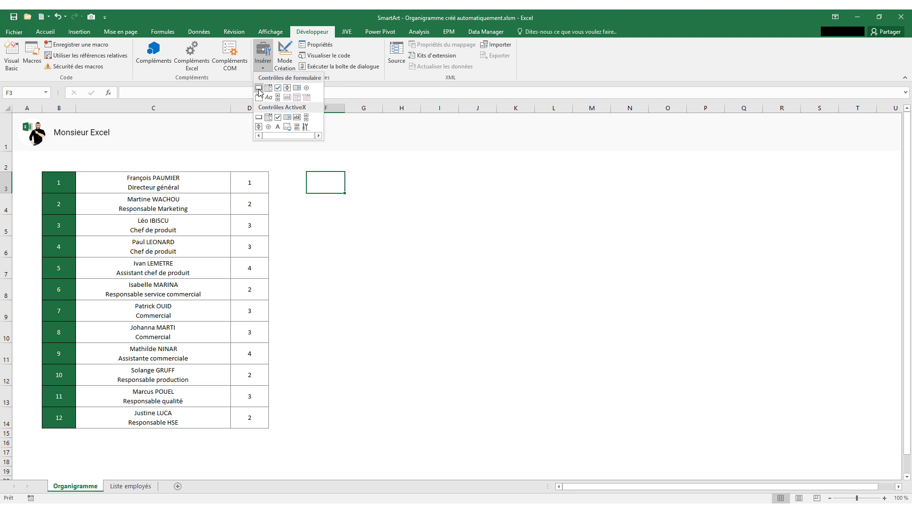
{"action": "left_click", "coordinate": [258, 88]}
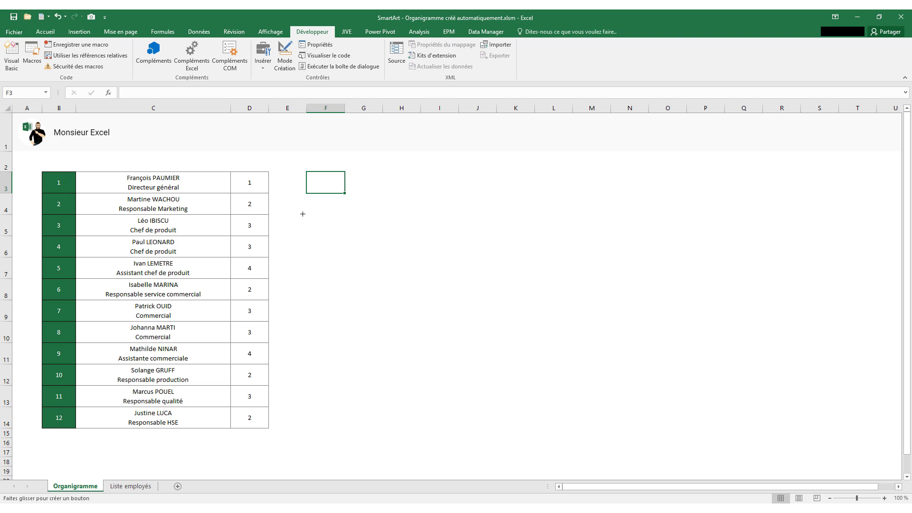
{"action": "left_click_drag", "start_coordinate": [298, 211], "coordinate": [395, 251]}
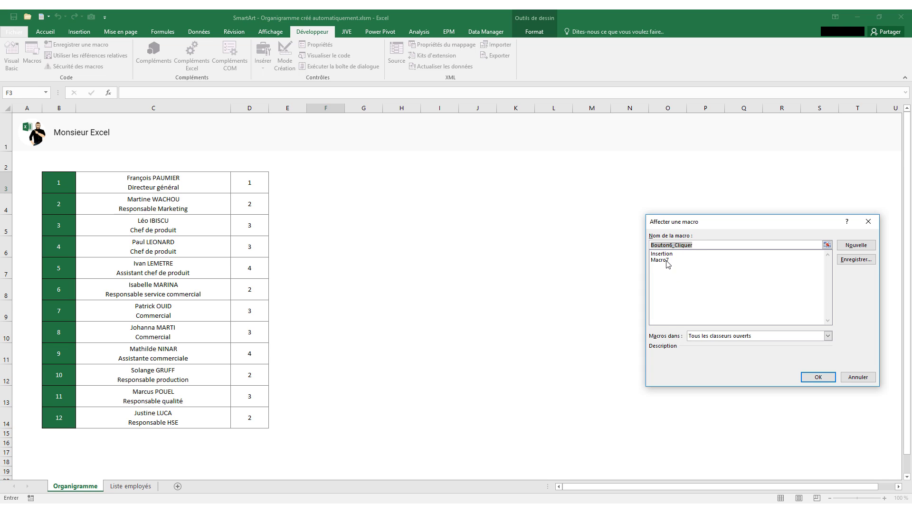
{"action": "left_click", "coordinate": [667, 262]}
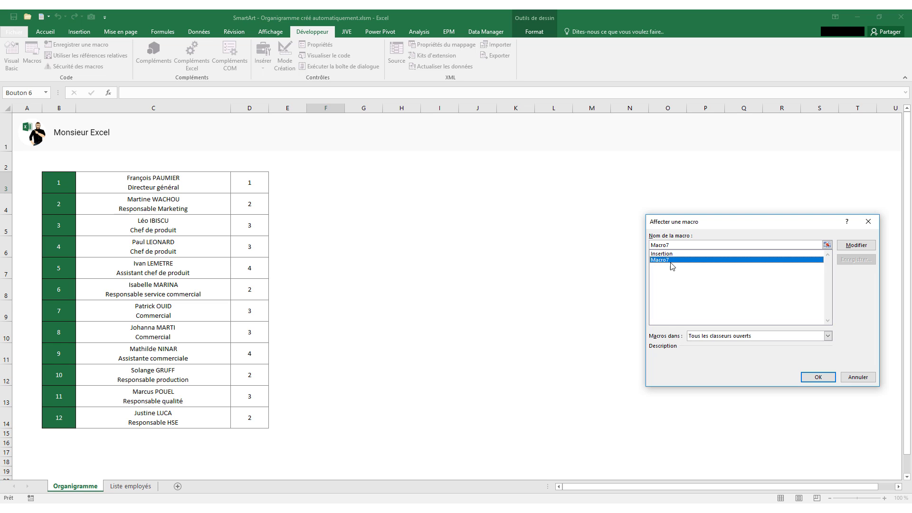
{"action": "left_click", "coordinate": [825, 378]}
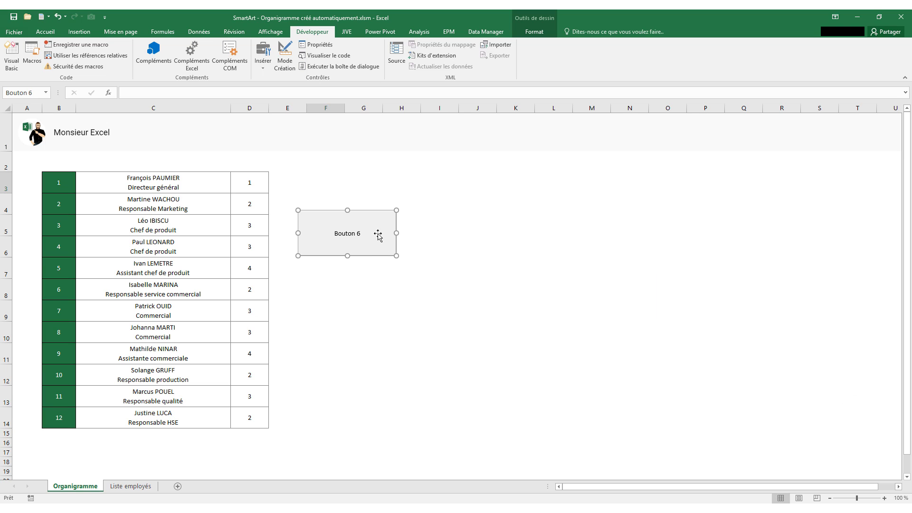
Move Bouton 6 below the employee table and run it to generate the org chart.
{"action": "mouse_move", "coordinate": [375, 238]}
{"action": "left_mouse_down"}
{"action": "mouse_move", "coordinate": [315, 323]}
{"action": "mouse_move", "coordinate": [295, 377]}
{"action": "mouse_move", "coordinate": [283, 364]}
{"action": "left_mouse_up"}
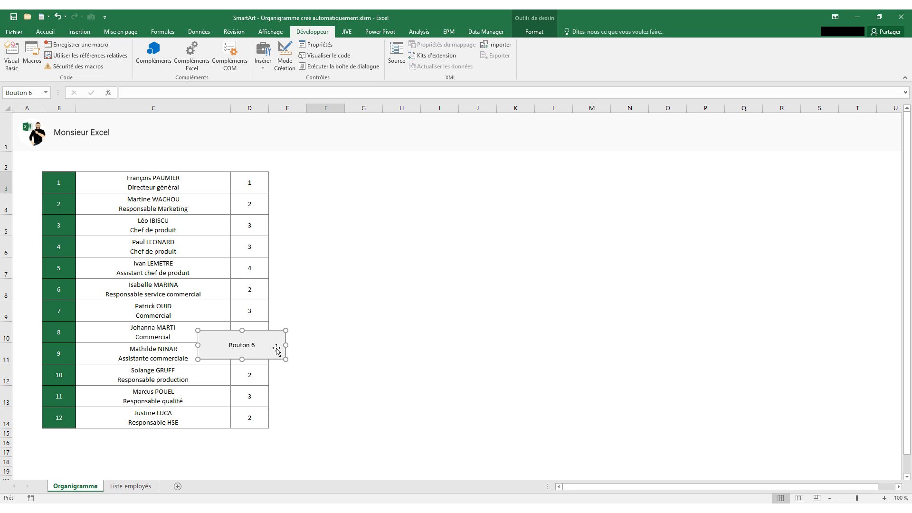
{"action": "left_click_drag", "start_coordinate": [266, 351], "coordinate": [185, 454]}
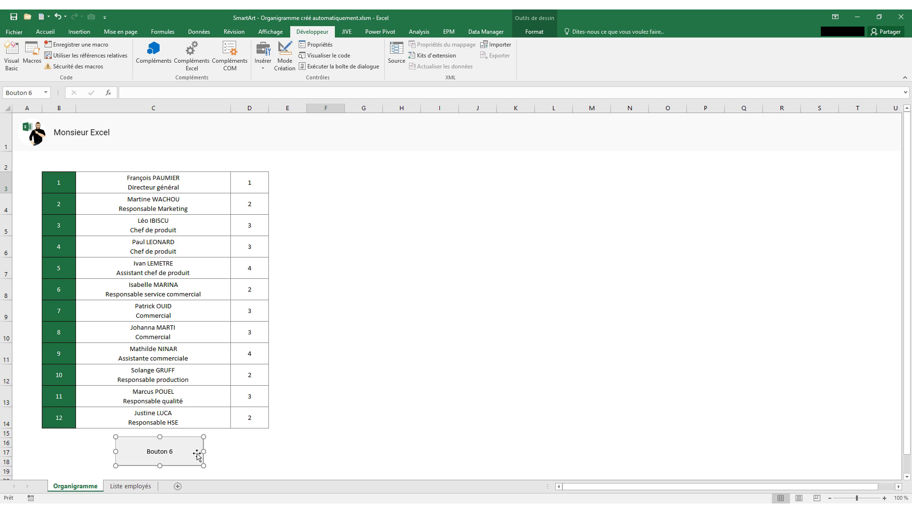
{"action": "left_click", "coordinate": [241, 447]}
{"action": "left_click", "coordinate": [189, 451]}
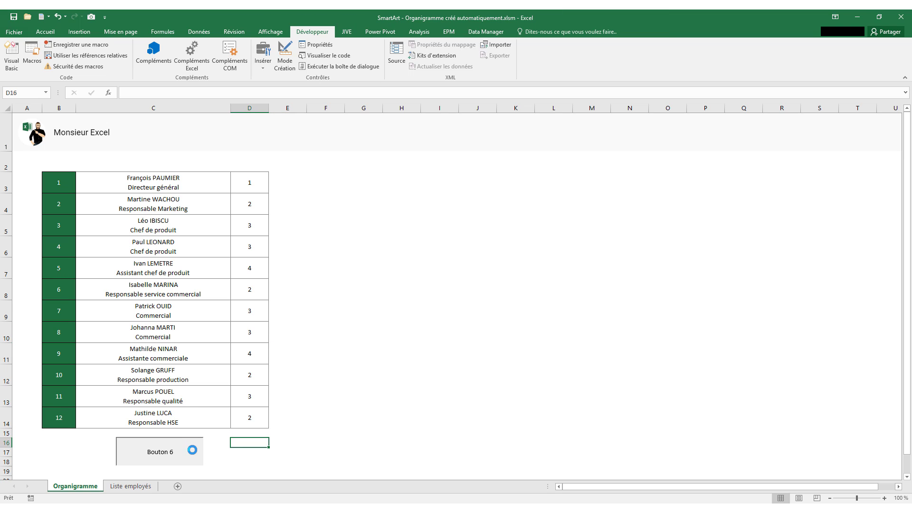
Drag the SmartArt org chart's corner handle outward until names and titles are readable.
{"action": "left_click", "coordinate": [429, 261]}
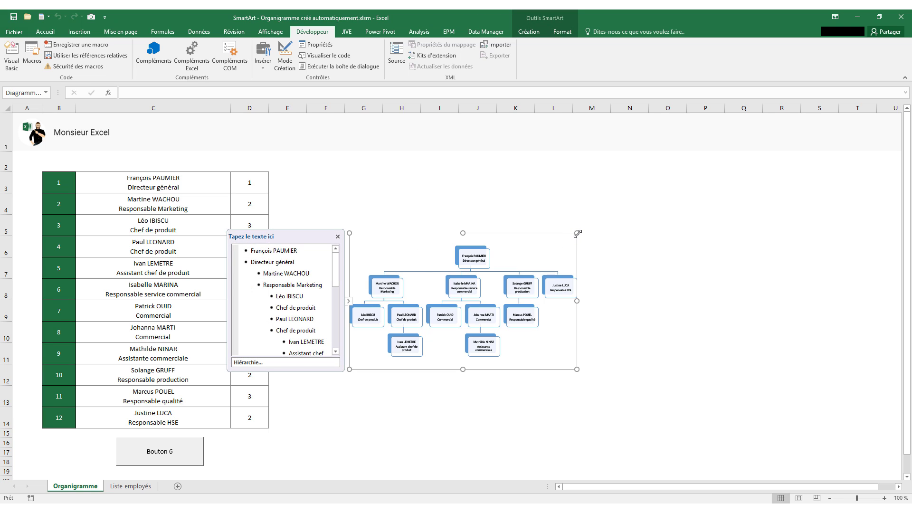
{"action": "mouse_move", "coordinate": [577, 233]}
{"action": "left_mouse_down"}
{"action": "mouse_move", "coordinate": [716, 149]}
{"action": "mouse_move", "coordinate": [657, 255]}
{"action": "left_mouse_up"}
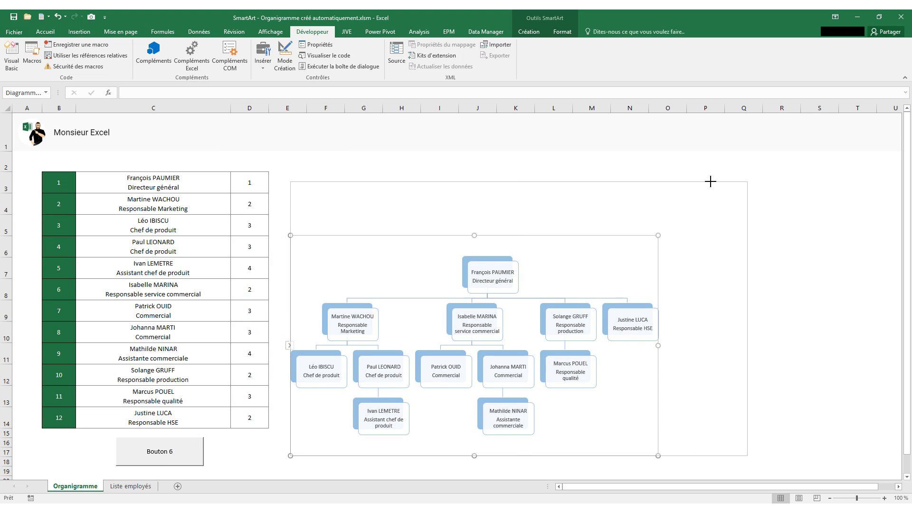
{"action": "left_click_drag", "start_coordinate": [710, 182], "coordinate": [711, 184]}
{"action": "left_click", "coordinate": [125, 176]}
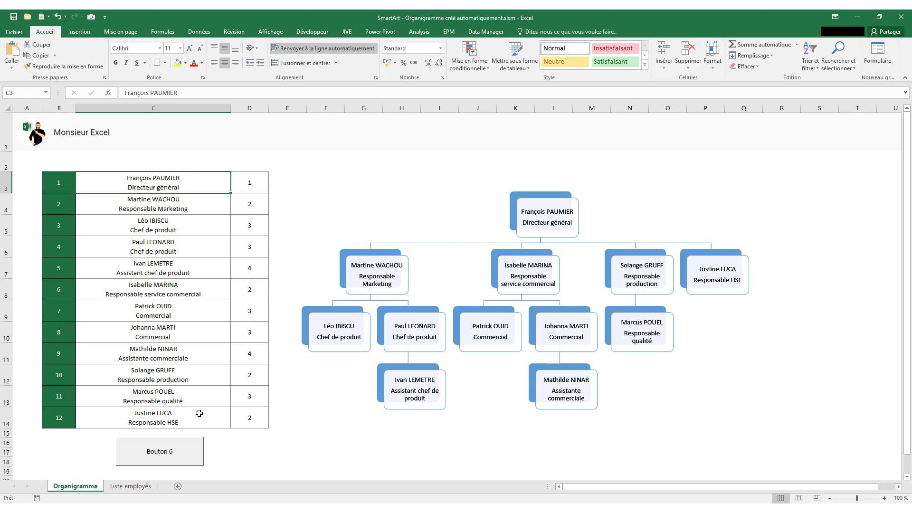
{"action": "double_click", "coordinate": [111, 413]}
{"action": "left_click_drag", "start_coordinate": [172, 412], "coordinate": [110, 408]}
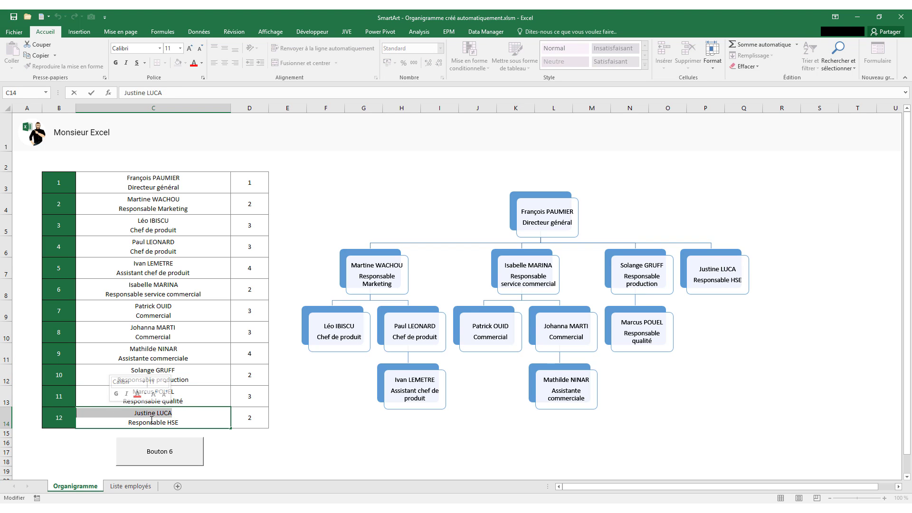
{"action": "type", "text": "Laurie"}
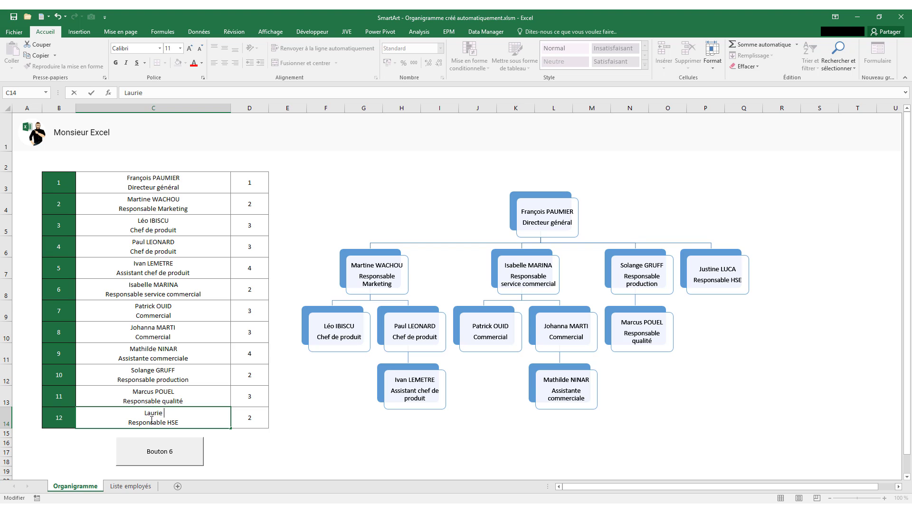
{"action": "type", "text": " ABC"}
{"action": "key", "text": "Return"}
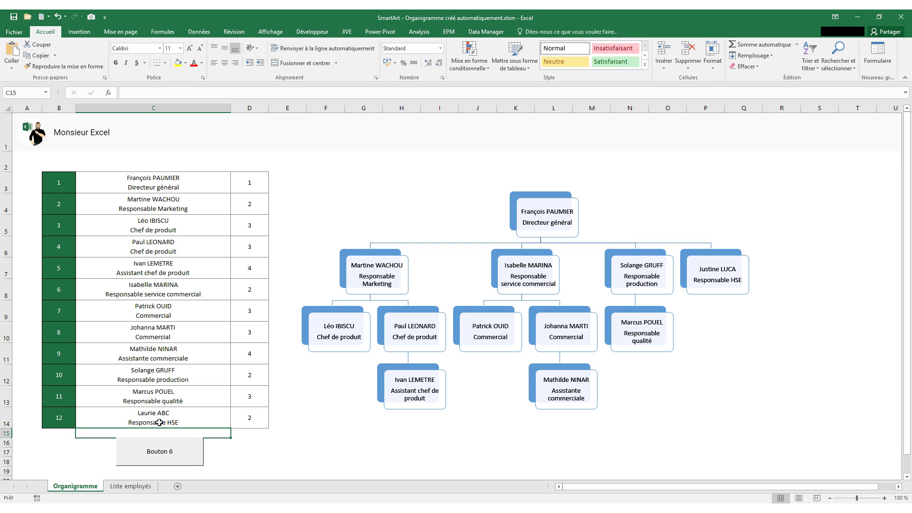
Rerun Bouton 6, delete the old org chart and enlarge the new one.
{"action": "left_click", "coordinate": [193, 456]}
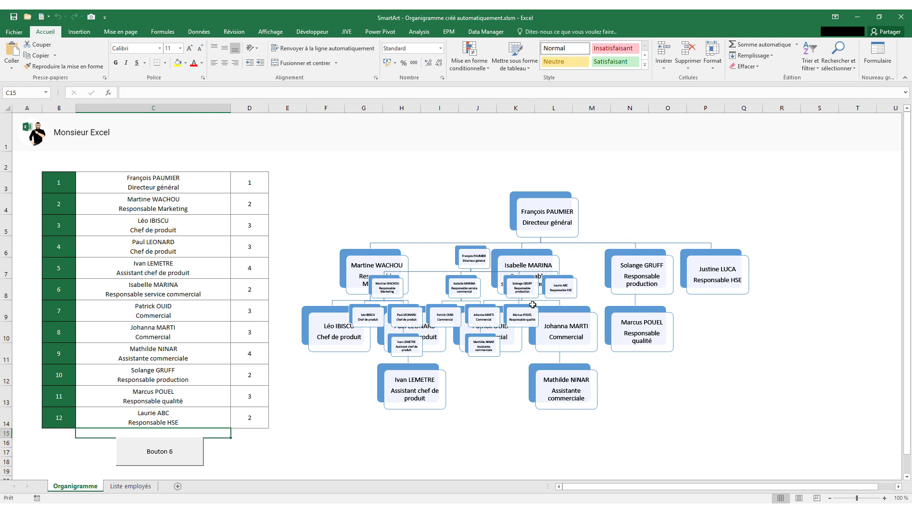
{"action": "left_click", "coordinate": [577, 217]}
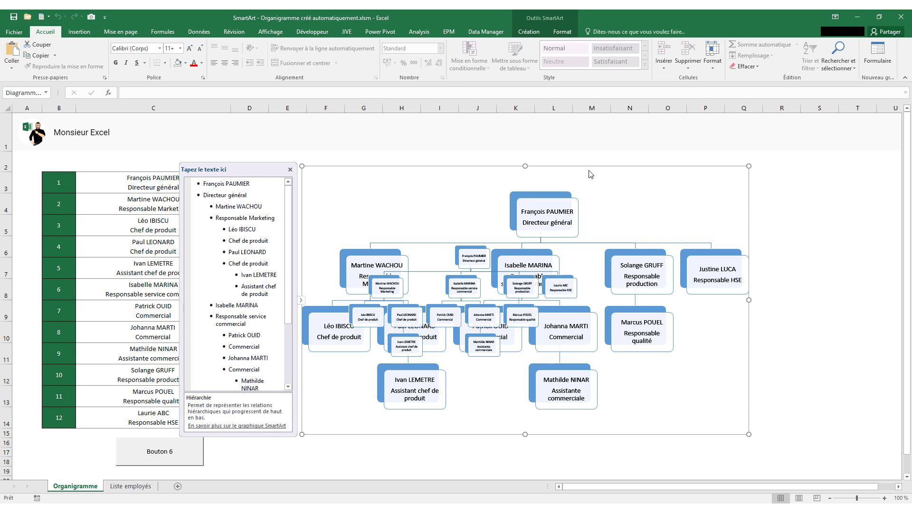
{"action": "key", "text": "Delete"}
{"action": "left_click", "coordinate": [533, 260]}
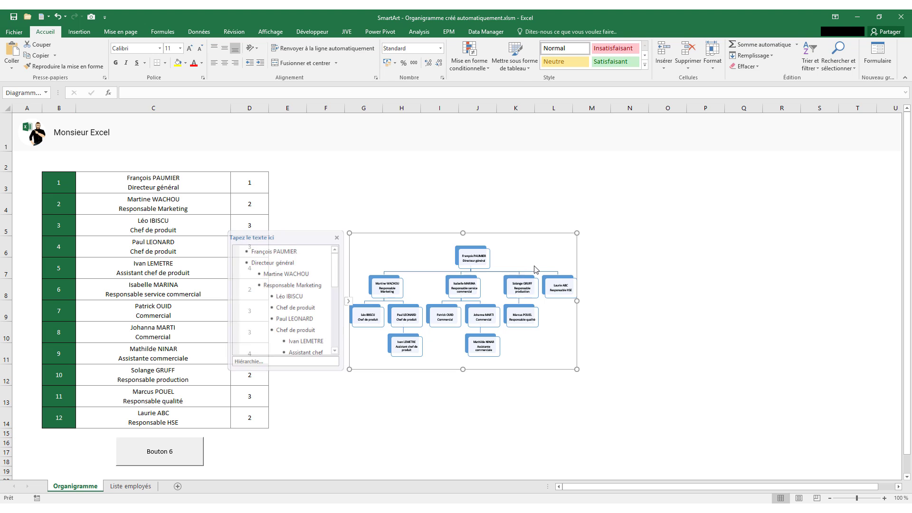
{"action": "mouse_move", "coordinate": [578, 230]}
{"action": "left_mouse_down"}
{"action": "mouse_move", "coordinate": [727, 163]}
{"action": "mouse_move", "coordinate": [715, 228]}
{"action": "mouse_move", "coordinate": [790, 153]}
{"action": "left_mouse_up"}
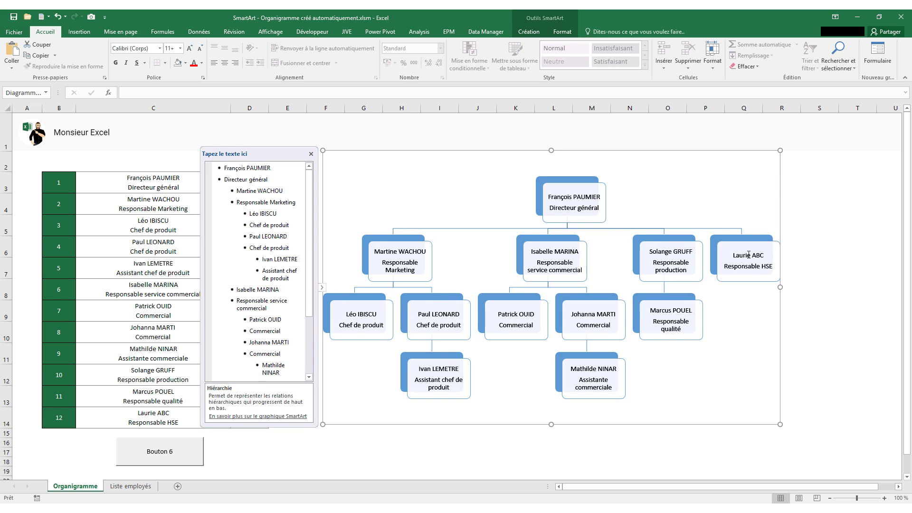
{"action": "left_click", "coordinate": [808, 258]}
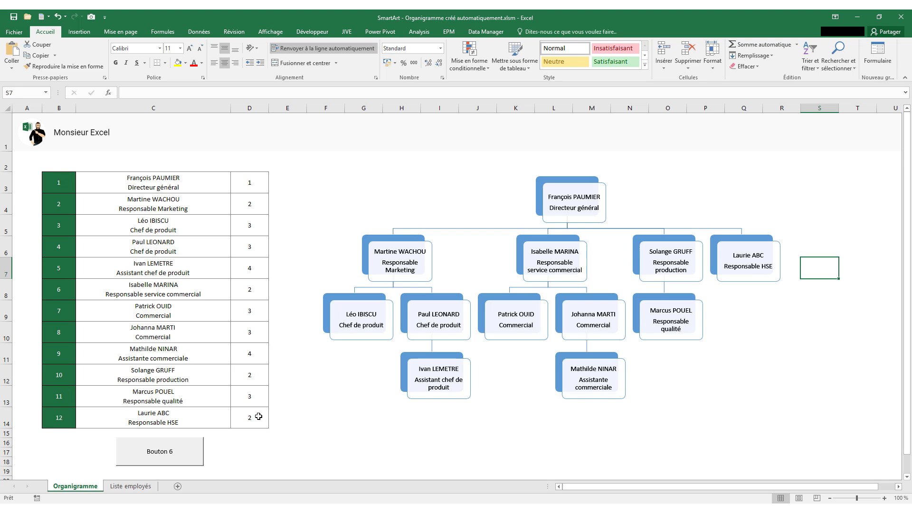
Set Laurie ABC's level in D14 to 3 and rerun the macro with Bouton 6.
{"action": "left_click", "coordinate": [259, 416]}
{"action": "type", "text": "3"}
{"action": "key", "text": "Return"}
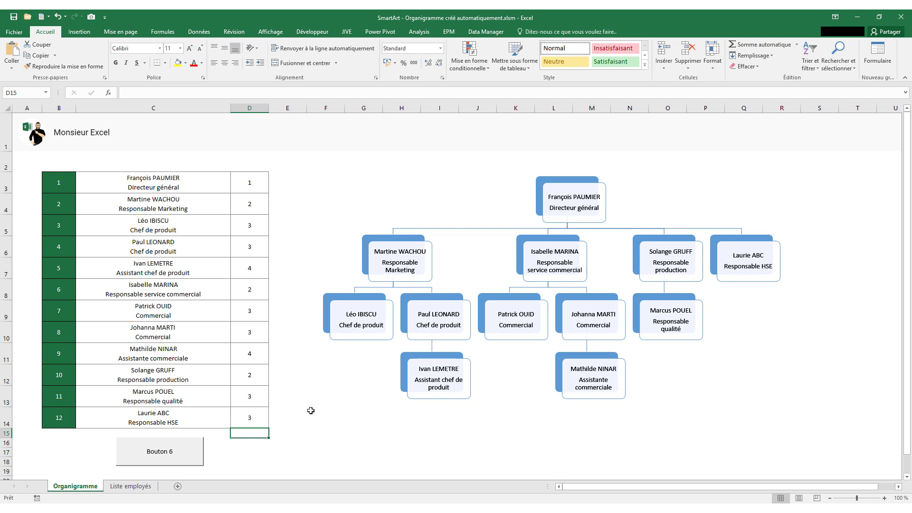
{"action": "left_click", "coordinate": [191, 454]}
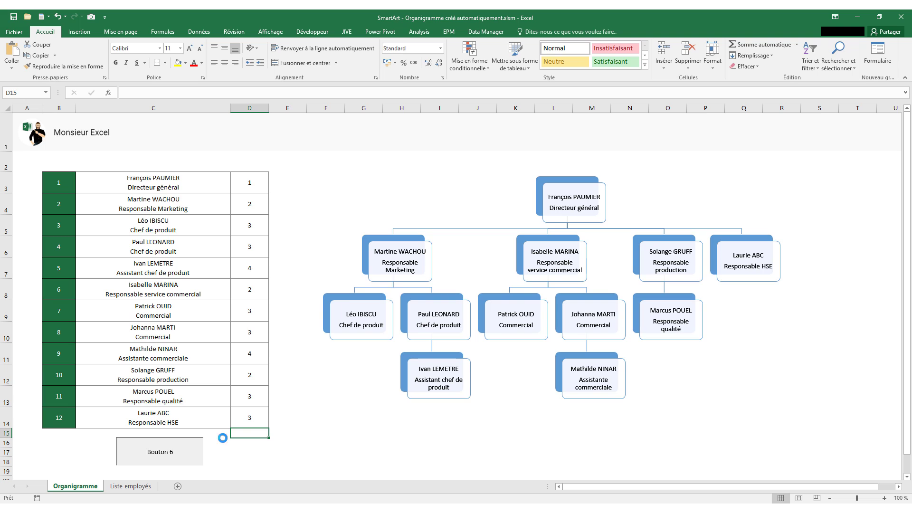
Delete the old org chart and drag the regenerated one larger.
{"action": "left_click", "coordinate": [540, 179]}
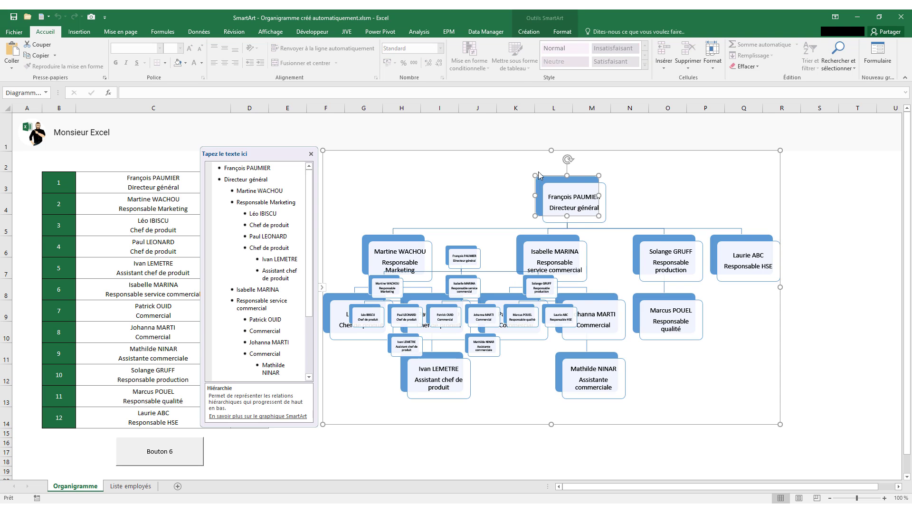
{"action": "key", "text": "Delete"}
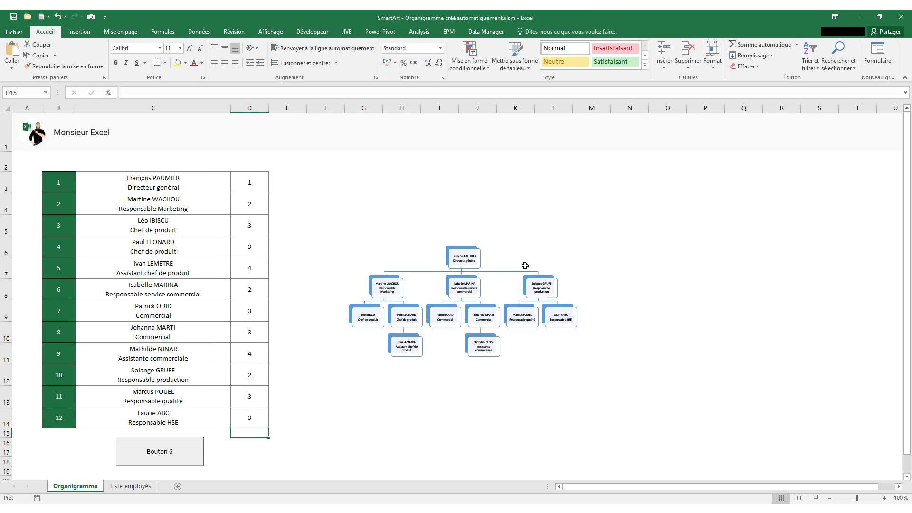
{"action": "left_click", "coordinate": [532, 264]}
{"action": "left_click_drag", "start_coordinate": [578, 232], "coordinate": [774, 143]}
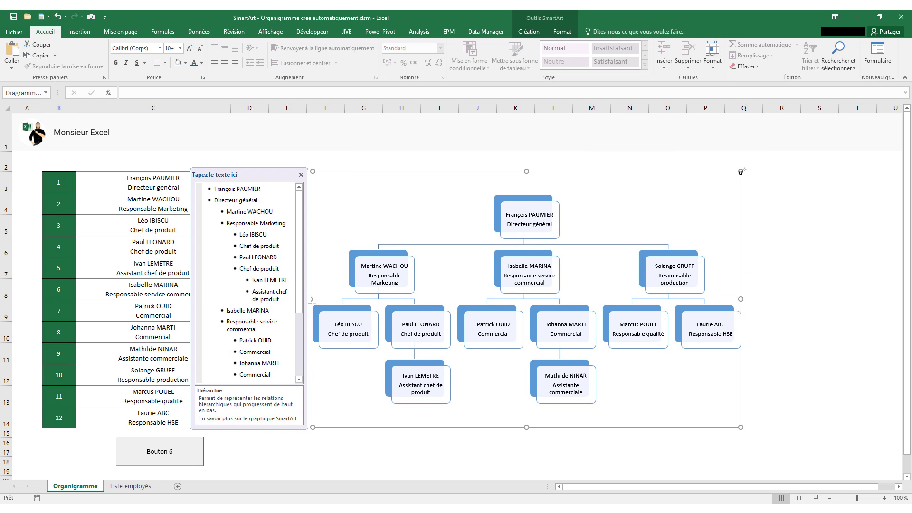
{"action": "mouse_move", "coordinate": [740, 168]}
{"action": "left_mouse_down"}
{"action": "mouse_move", "coordinate": [767, 155]}
{"action": "mouse_move", "coordinate": [763, 174]}
{"action": "left_mouse_up"}
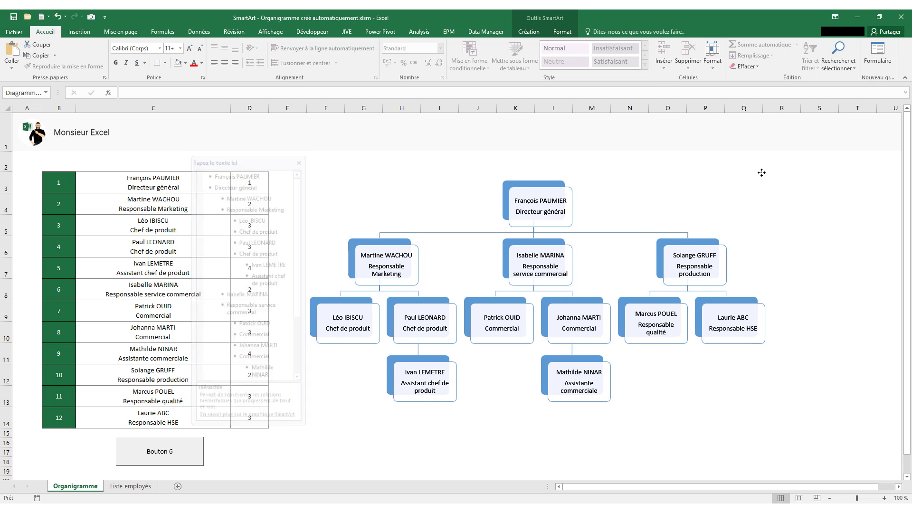
Apply a multicoloured colour scheme to the org chart from SmartArt Création.
{"action": "left_click", "coordinate": [797, 275]}
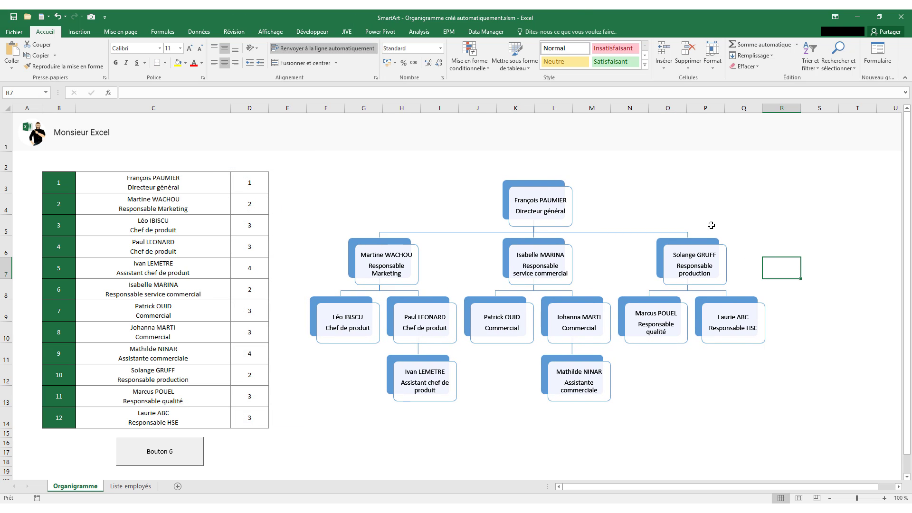
{"action": "left_click", "coordinate": [710, 223]}
{"action": "left_click", "coordinate": [527, 31]}
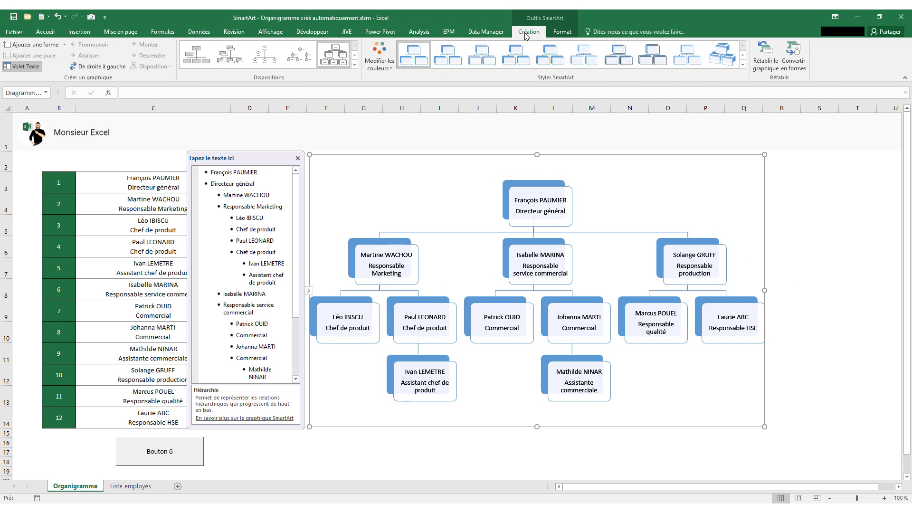
{"action": "left_click", "coordinate": [379, 55]}
{"action": "left_click", "coordinate": [385, 138]}
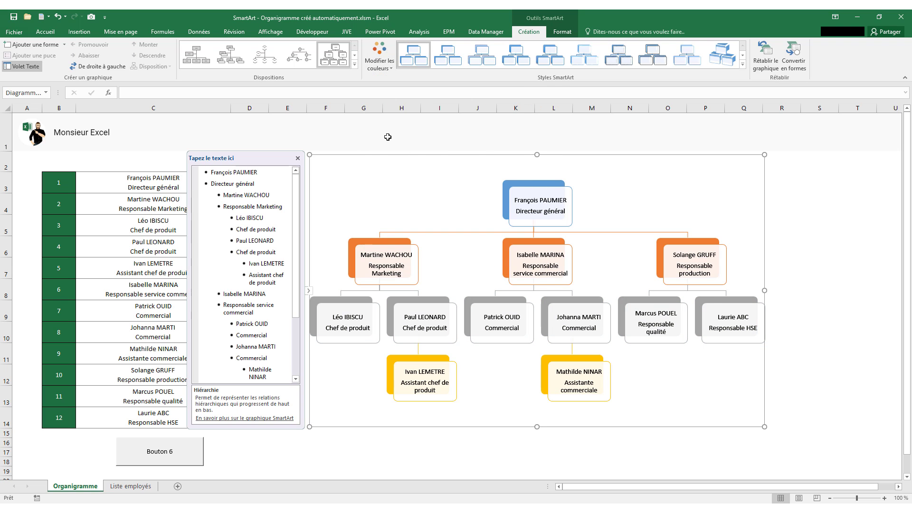
Try the Organigramme layout, undo back to the original blue hierarchy, and copy the chart.
{"action": "left_click", "coordinate": [197, 57]}
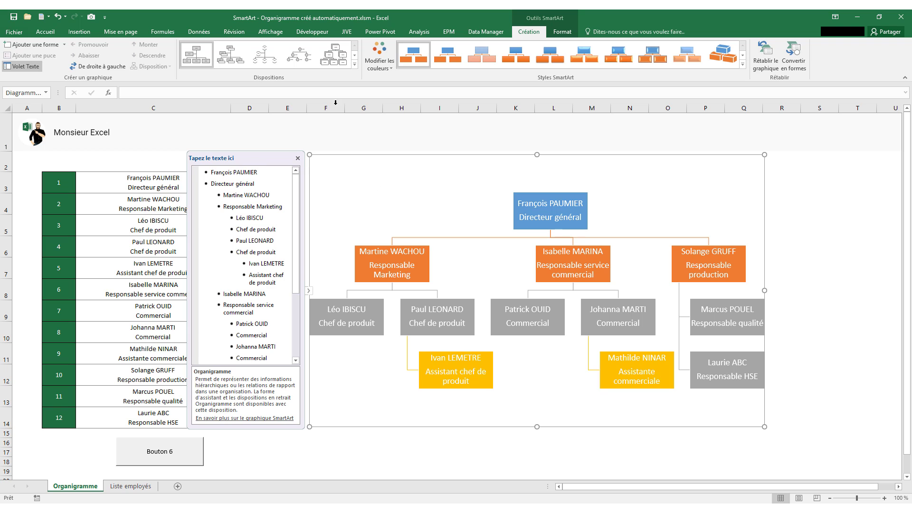
{"action": "key", "text": "ctrl+z"}
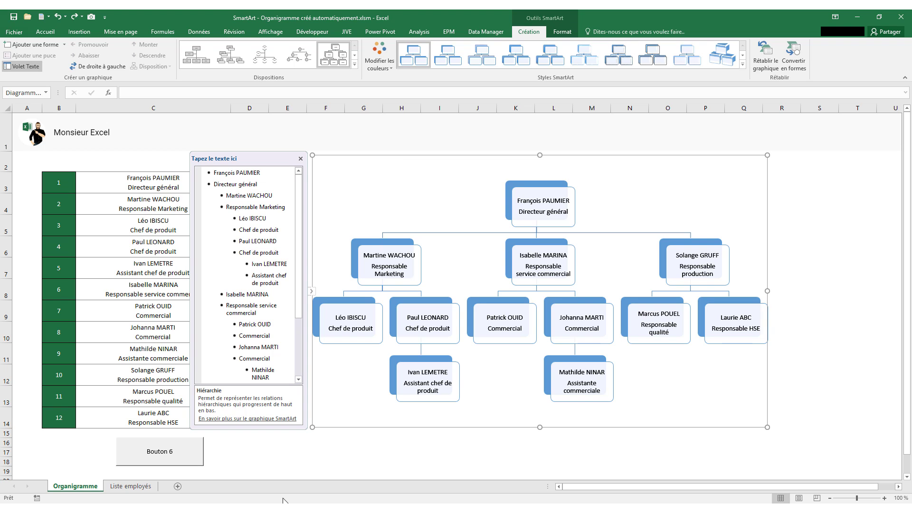
{"action": "key", "text": "alt+Tab"}
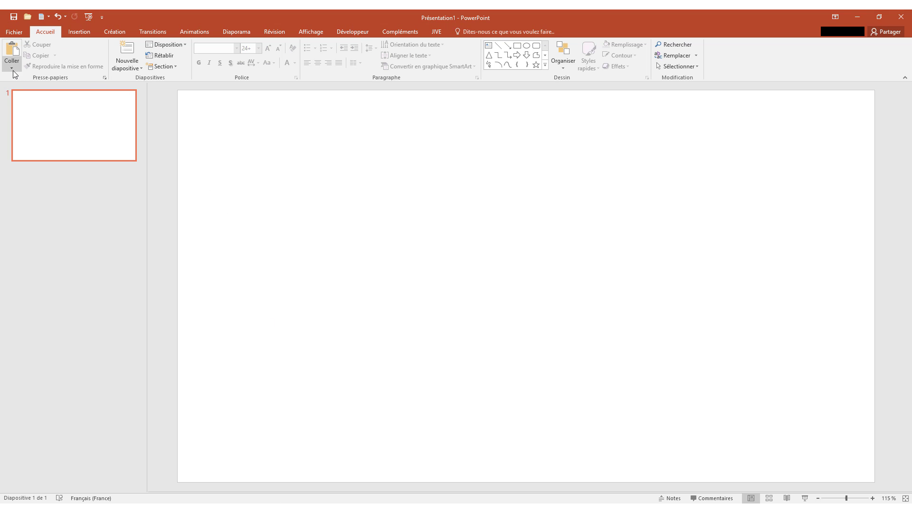
Paste the org chart as an image onto Présentation1's first slide and nudge it slightly left.
{"action": "left_click", "coordinate": [12, 66]}
{"action": "left_click", "coordinate": [40, 90]}
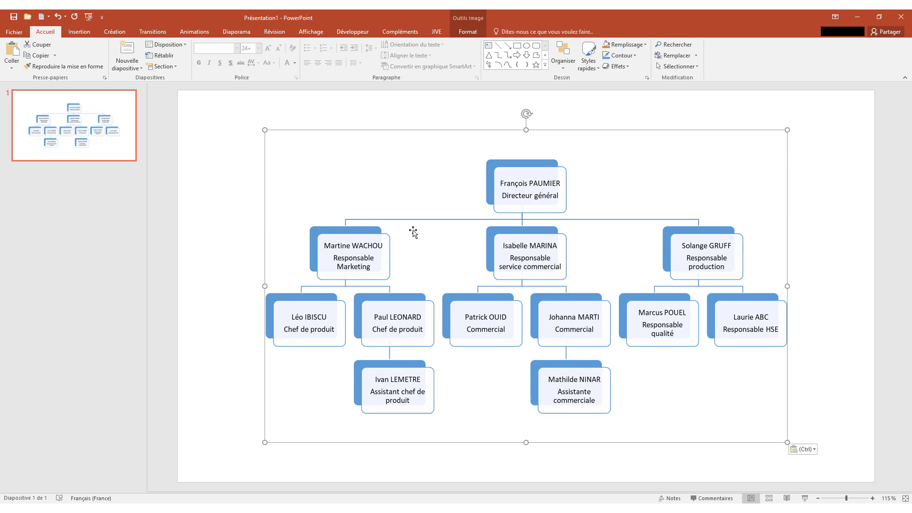
{"action": "left_click_drag", "start_coordinate": [413, 224], "coordinate": [410, 223]}
{"action": "left_click", "coordinate": [226, 226]}
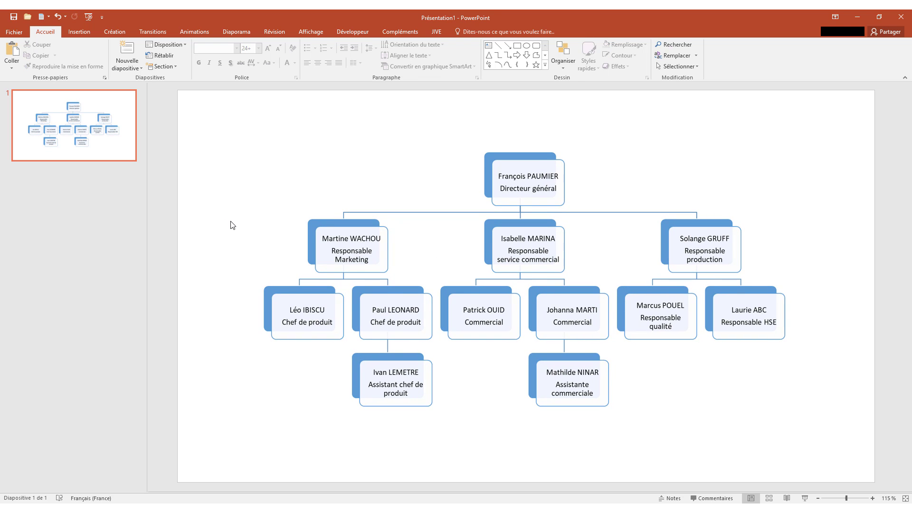